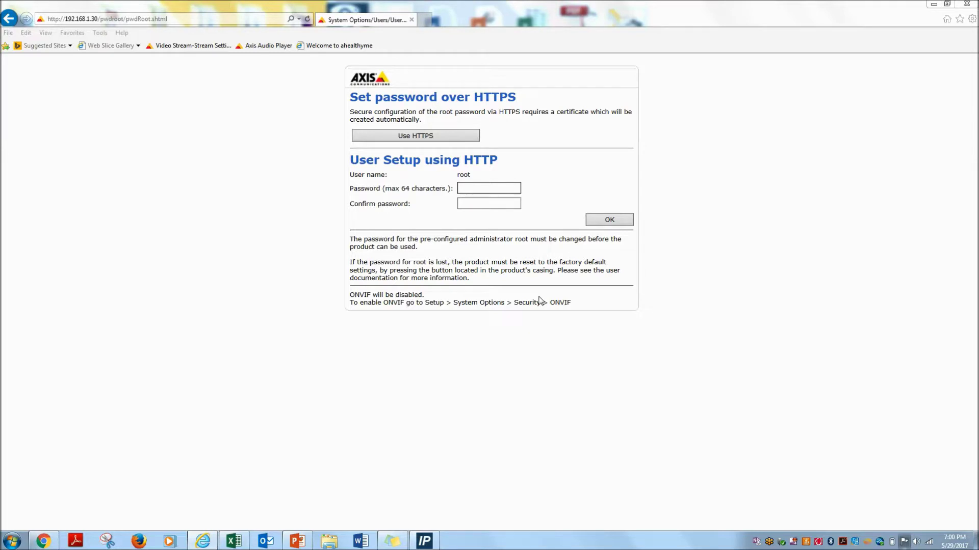
# - Set and confirm the root administrator password, then sign in to the camera as root
pyautogui.click(497, 185)
pyautogui.write('pass')
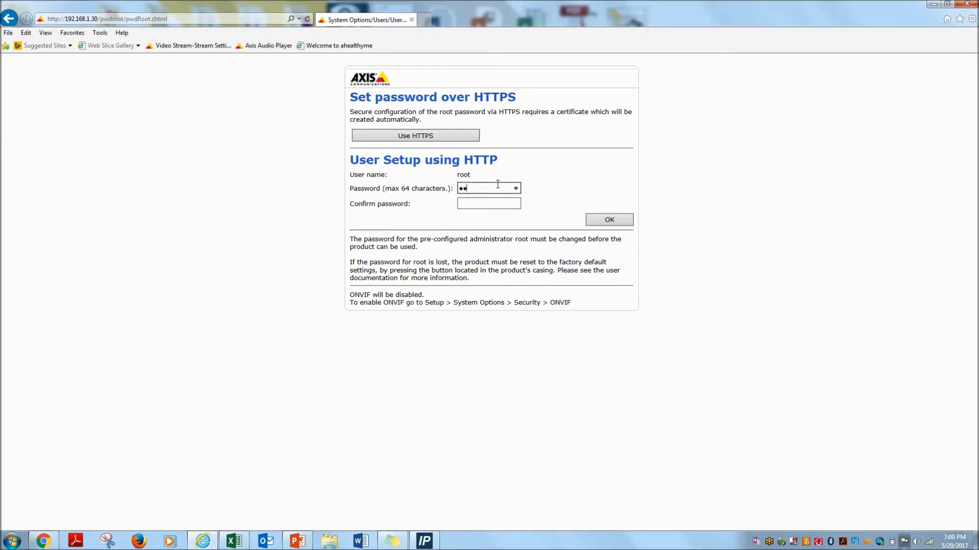
pyautogui.press('Tab')
pyautogui.write('pass')
pyautogui.click(607, 219)
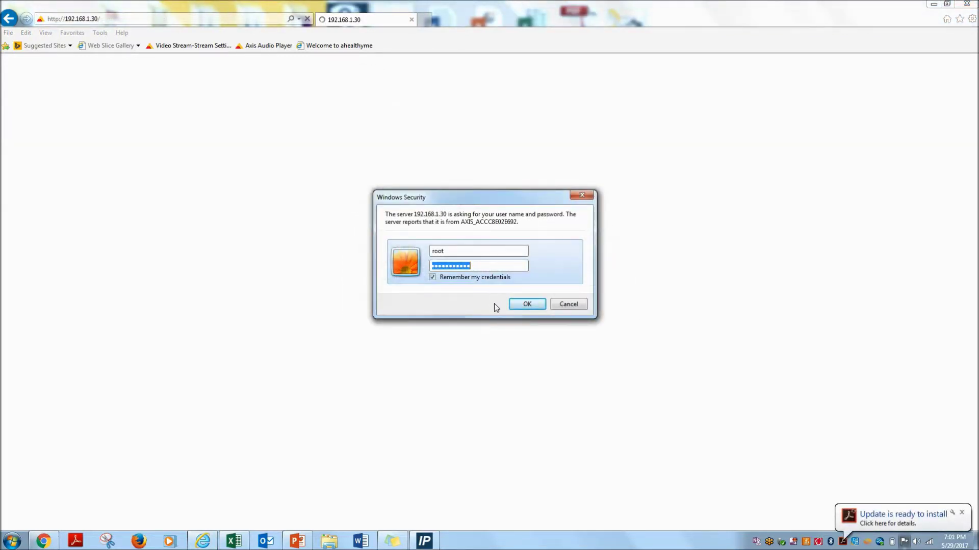
pyautogui.click(525, 304)
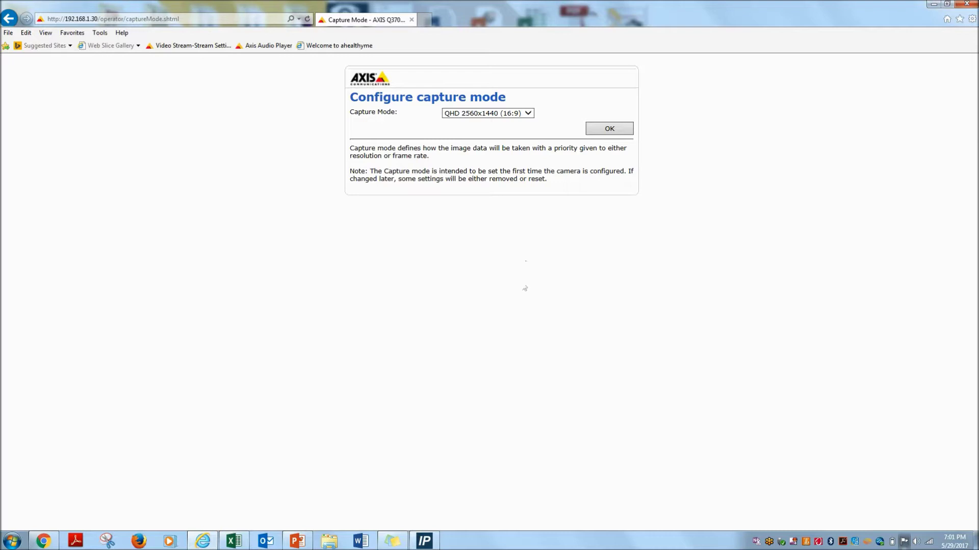
# - Apply the 5 MP 2560x1920 (4:3) capture mode and keep 60 Hz power line frequency
pyautogui.click(529, 115)
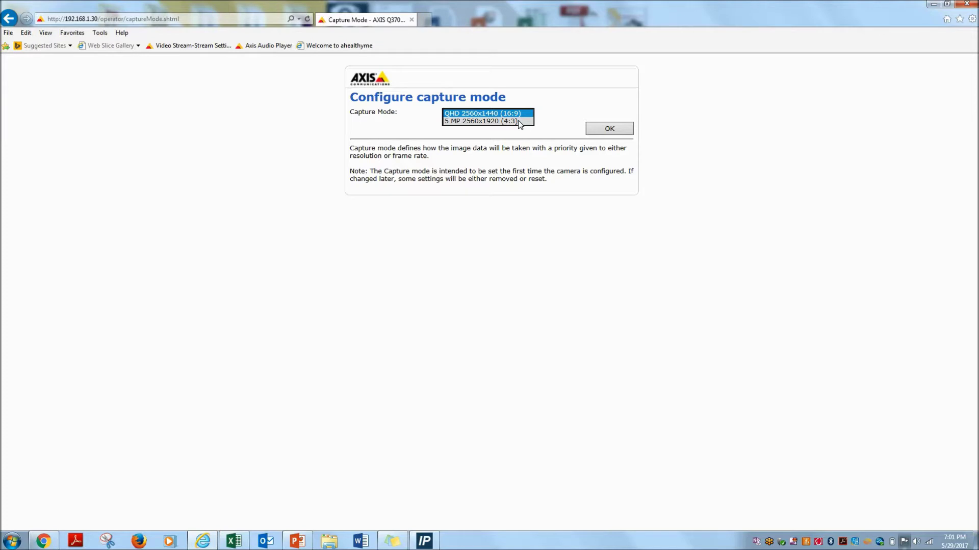
pyautogui.click(517, 121)
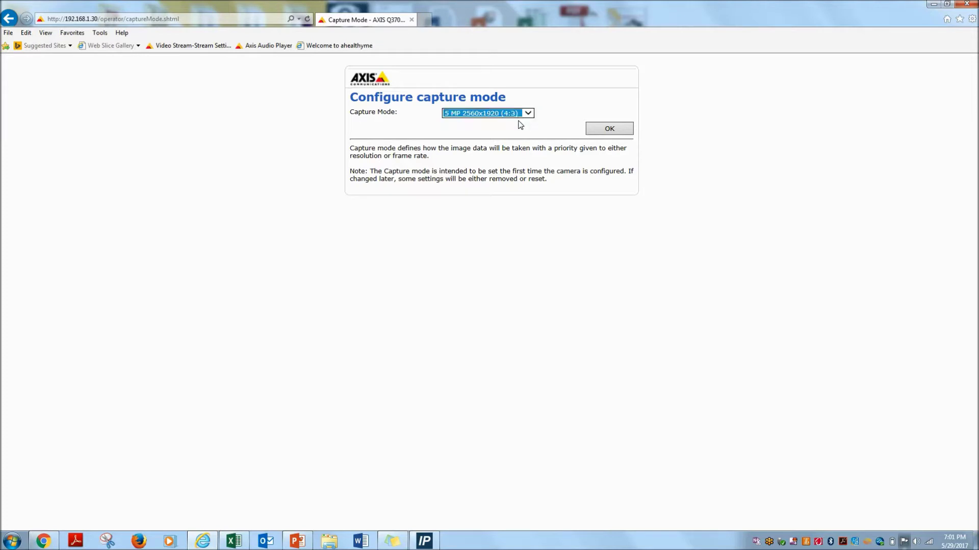
pyautogui.click(609, 130)
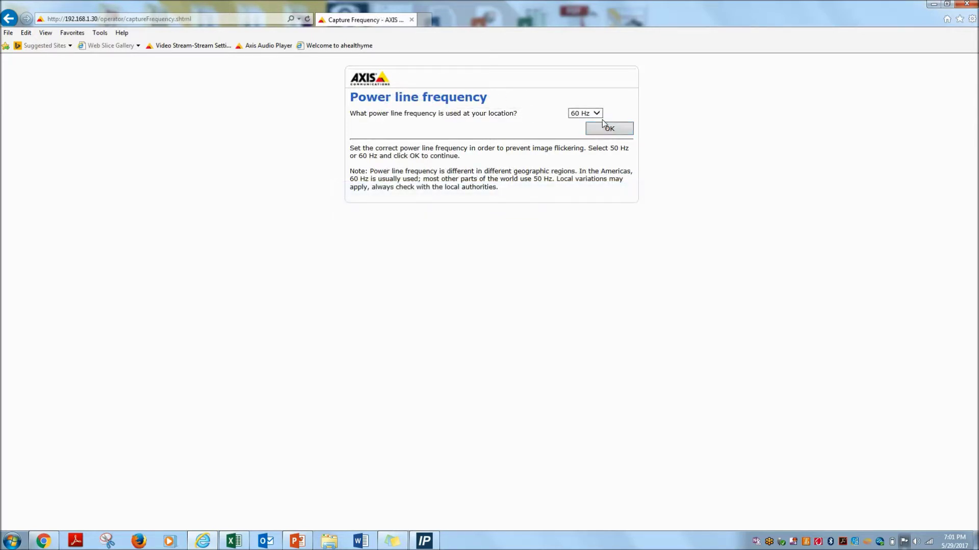
pyautogui.click(597, 113)
pyautogui.click(597, 114)
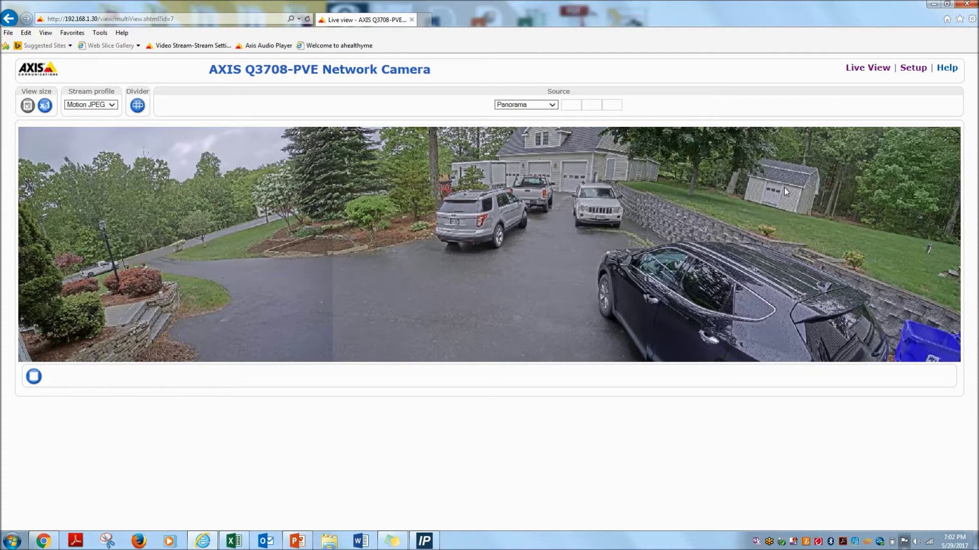
pyautogui.click(912, 70)
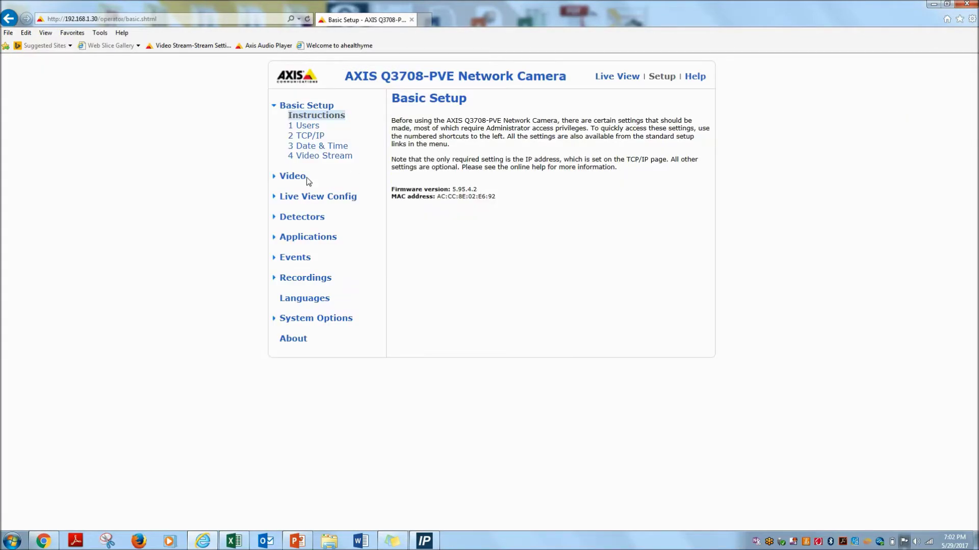
# - Open Video > Capture Alignment and bring the Right Channel controls into view
pyautogui.click(290, 179)
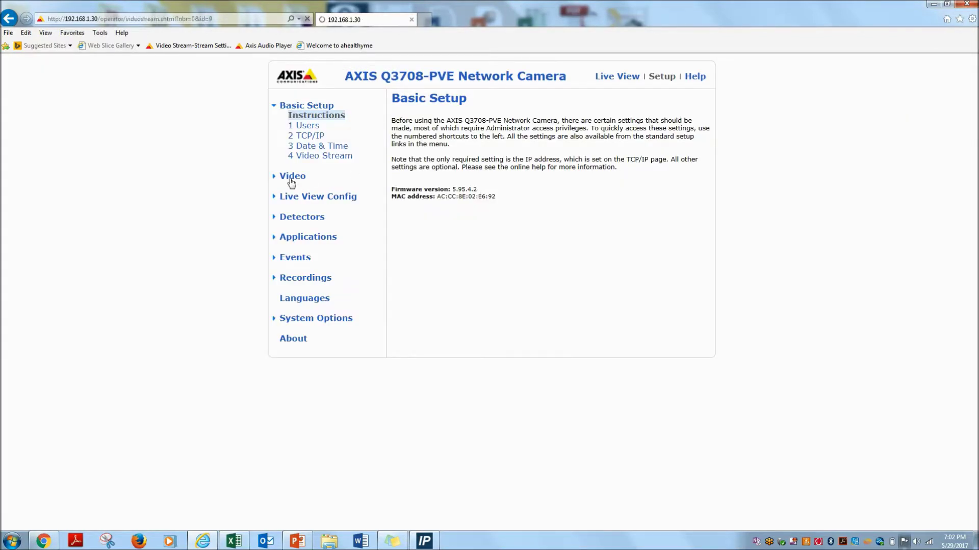
pyautogui.click(306, 158)
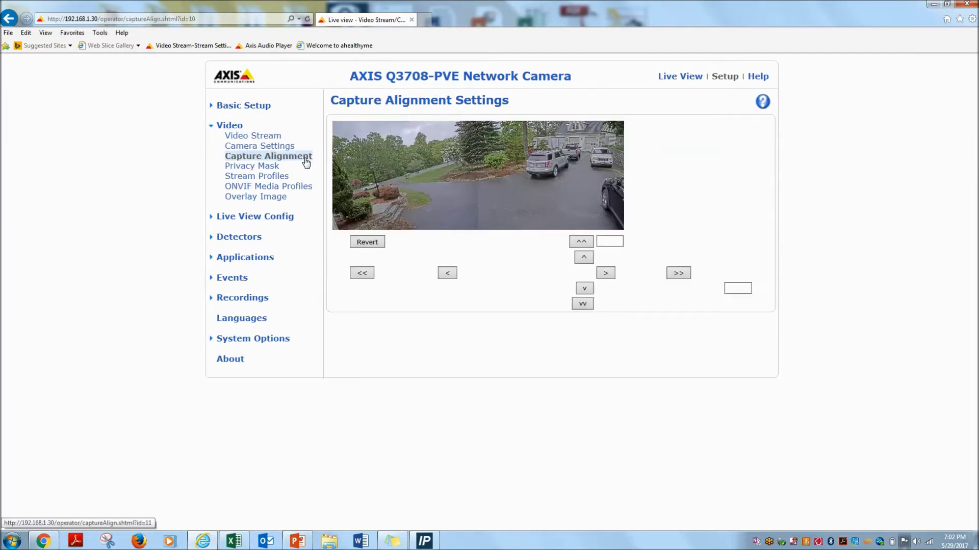
pyautogui.scroll(3, 656, 220)
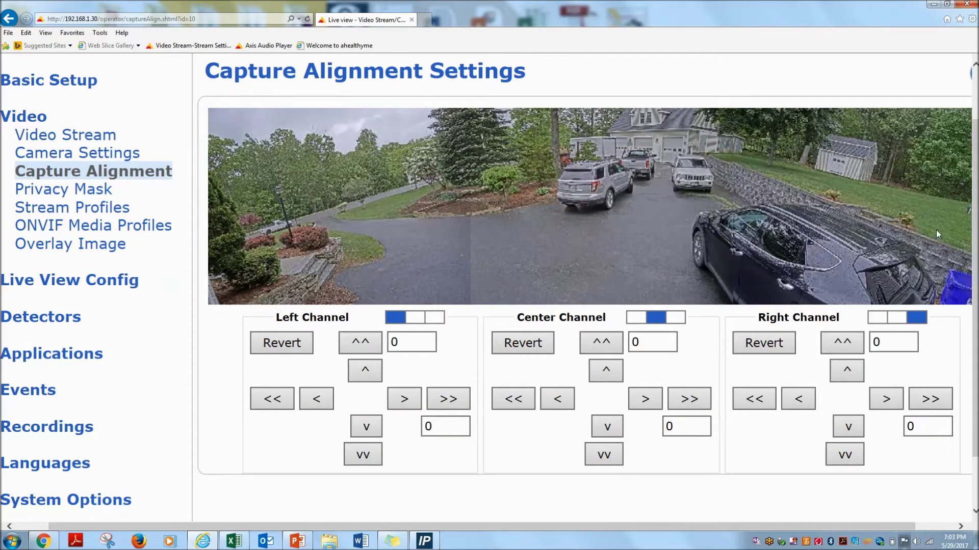
pyautogui.scroll(1, 935, 230)
pyautogui.moveTo(632, 527); pyautogui.dragTo(765, 527)
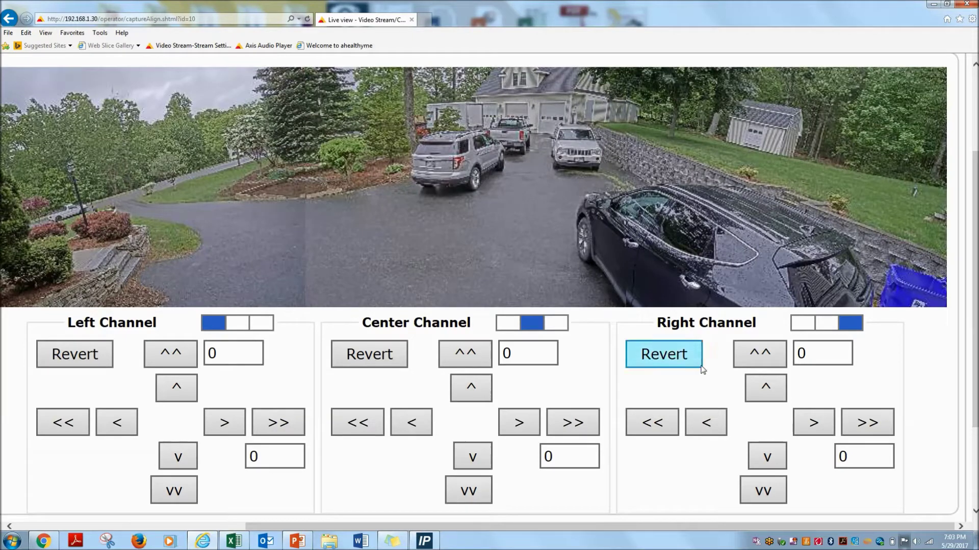
# - Set the right channel horizontal offset to 24 and the left channel vertical offset to -2
pyautogui.click(760, 451)
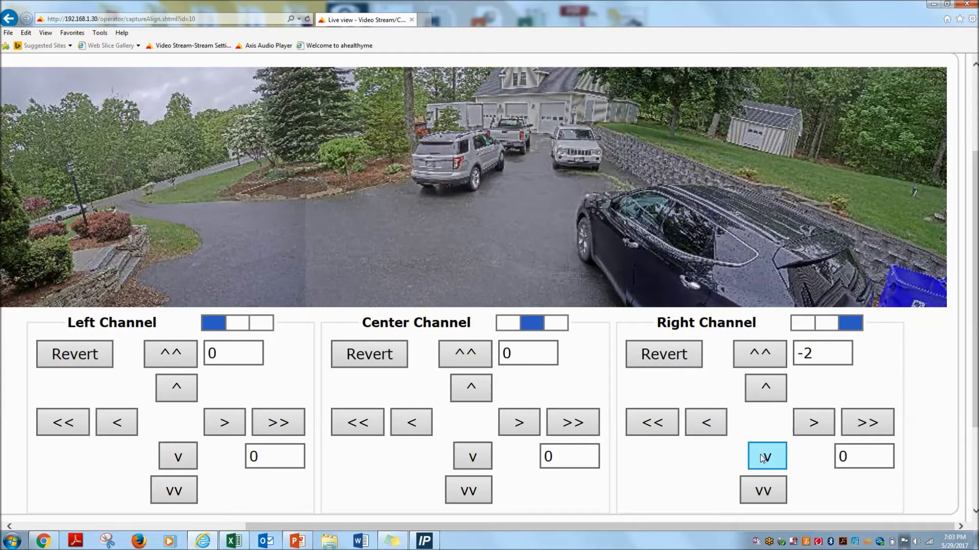
pyautogui.click(775, 388)
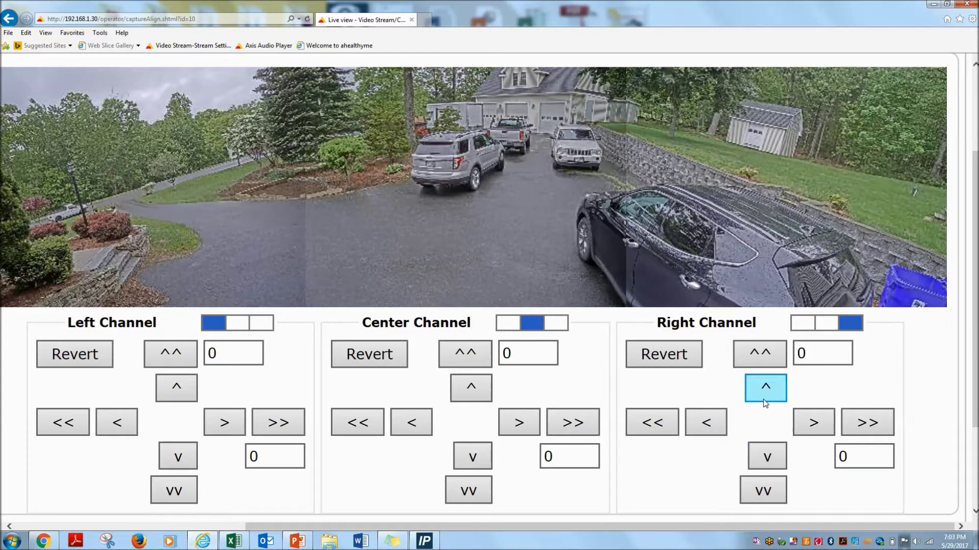
pyautogui.click(712, 432)
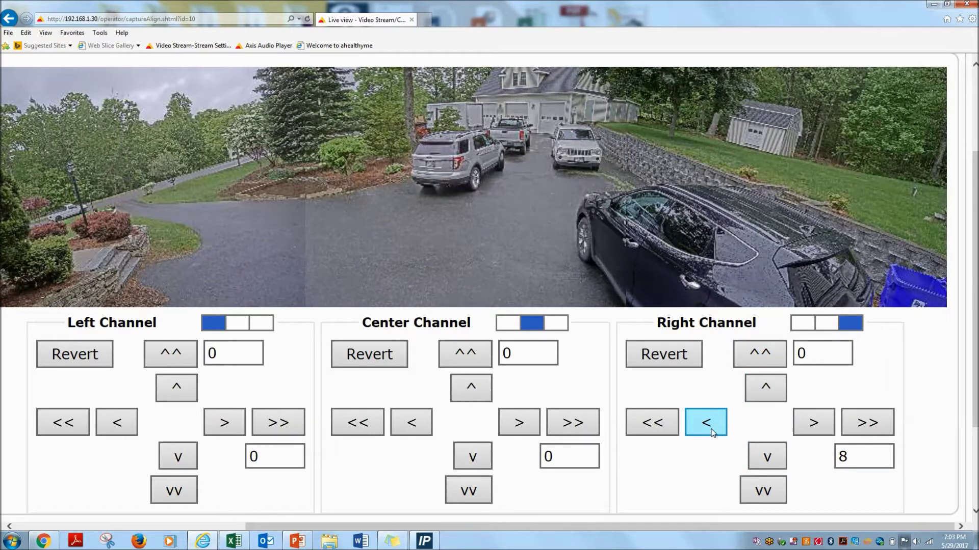
pyautogui.click(712, 431)
pyautogui.click(712, 431)
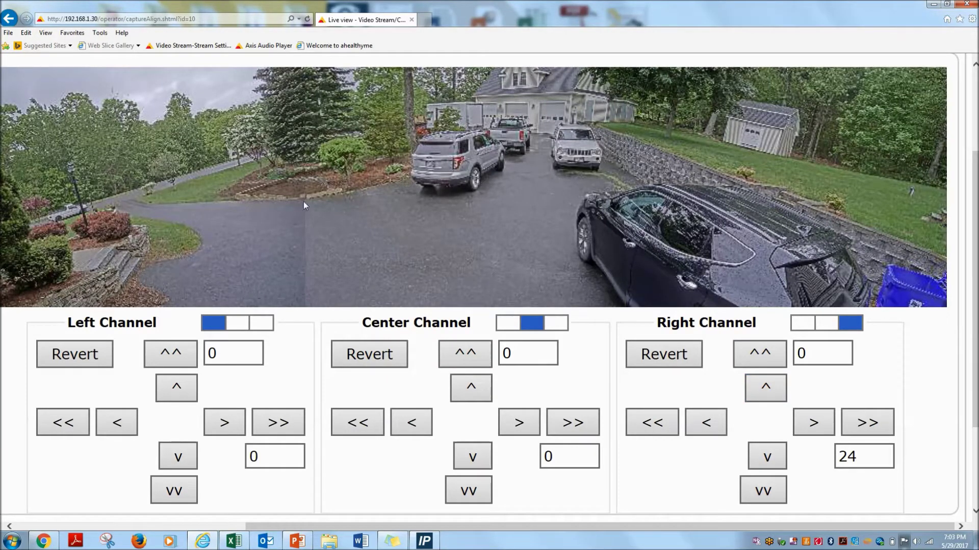
pyautogui.click(186, 455)
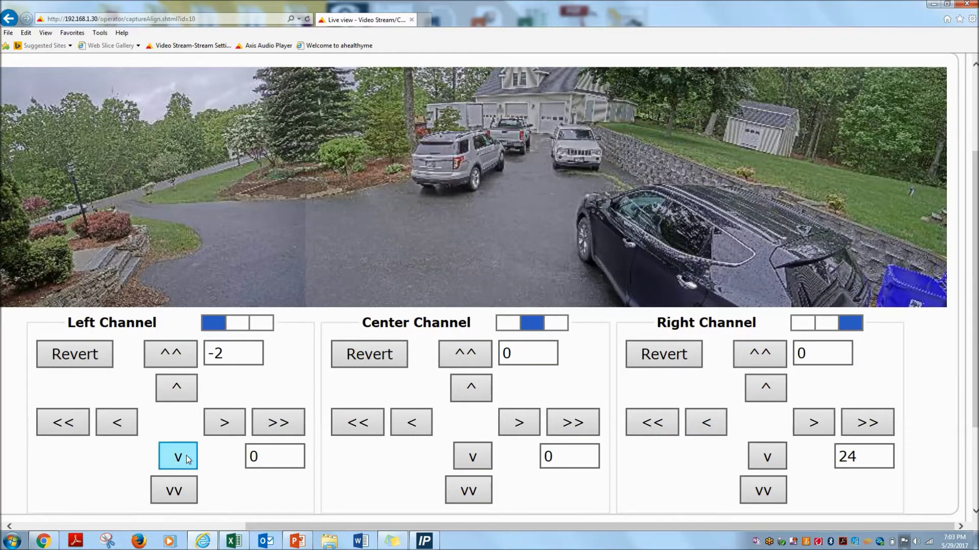
# - Shift the left channel image horizontally five steps toward an offset of -40
pyautogui.click(223, 432)
pyautogui.click(223, 433)
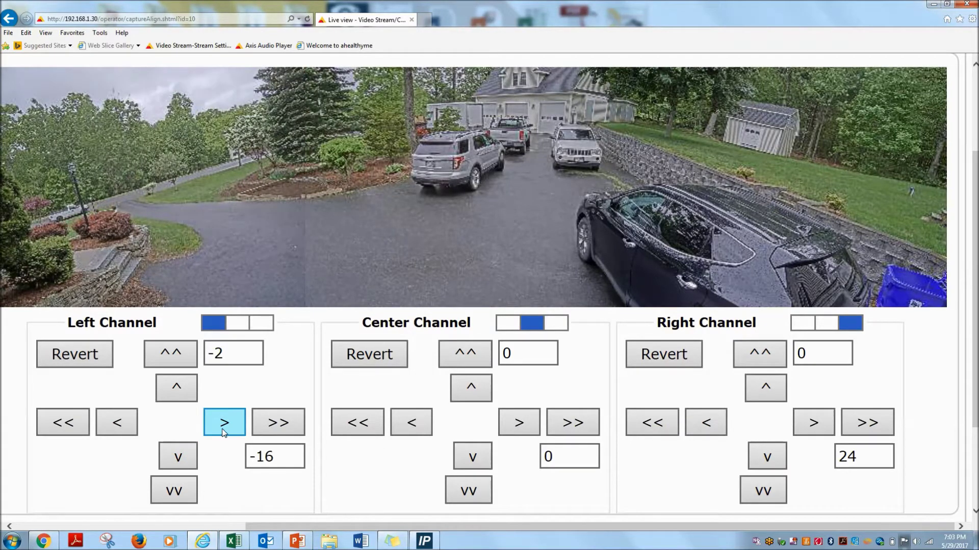
pyautogui.click(223, 432)
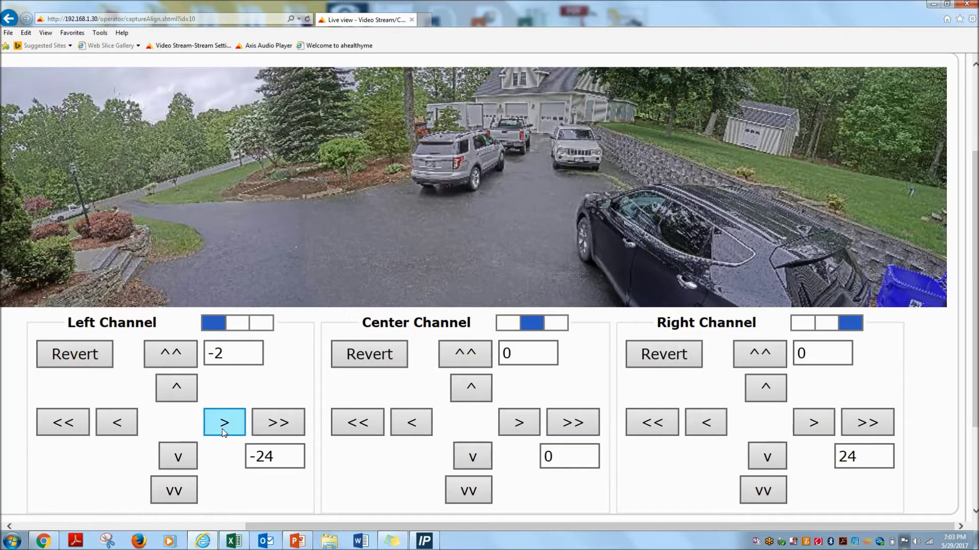
pyautogui.click(223, 432)
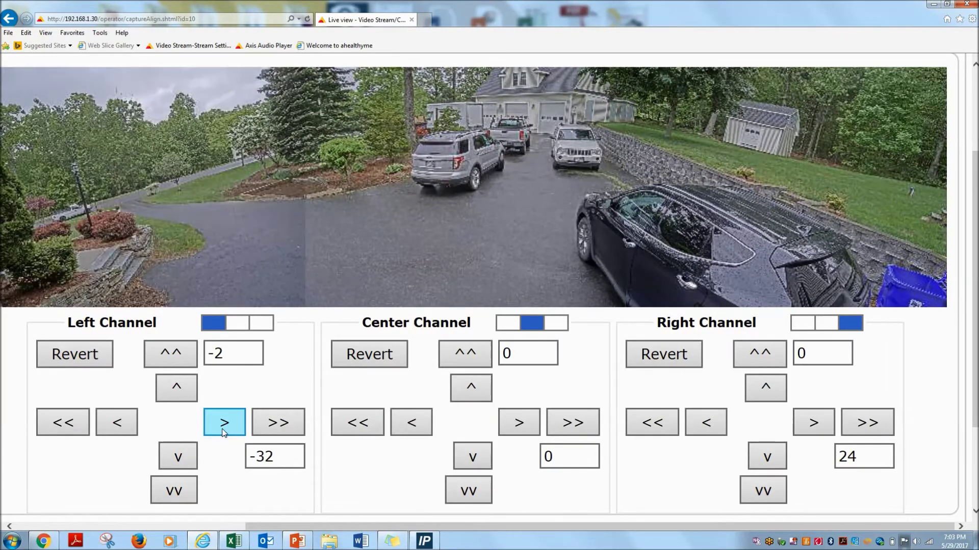
pyautogui.click(223, 433)
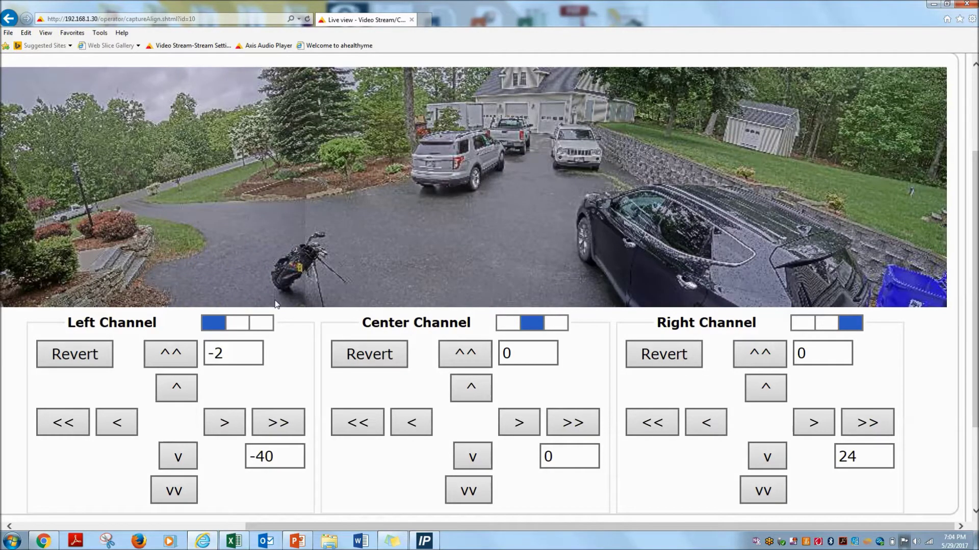
# - Shift the left channel image four more steps horizontally
pyautogui.click(232, 353)
pyautogui.click(224, 430)
pyautogui.click(224, 429)
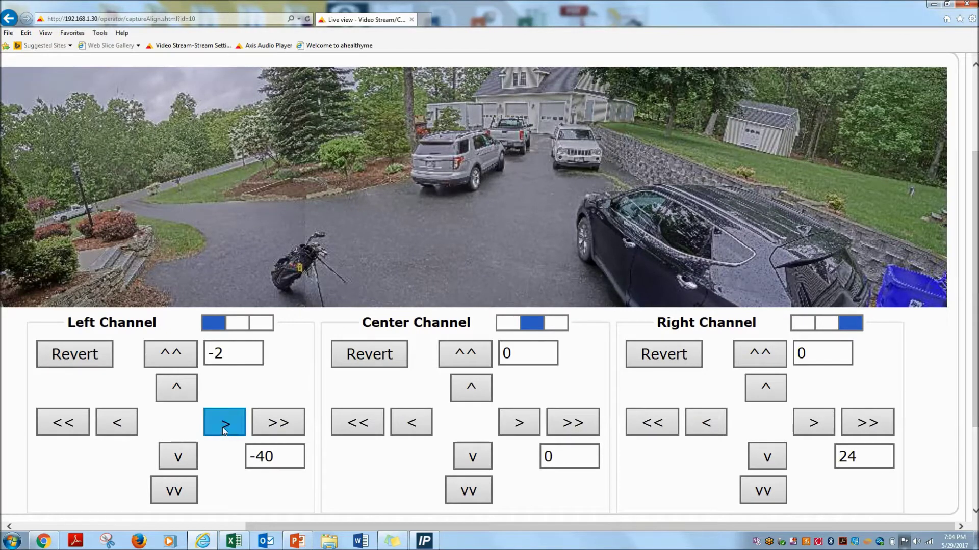
pyautogui.click(224, 429)
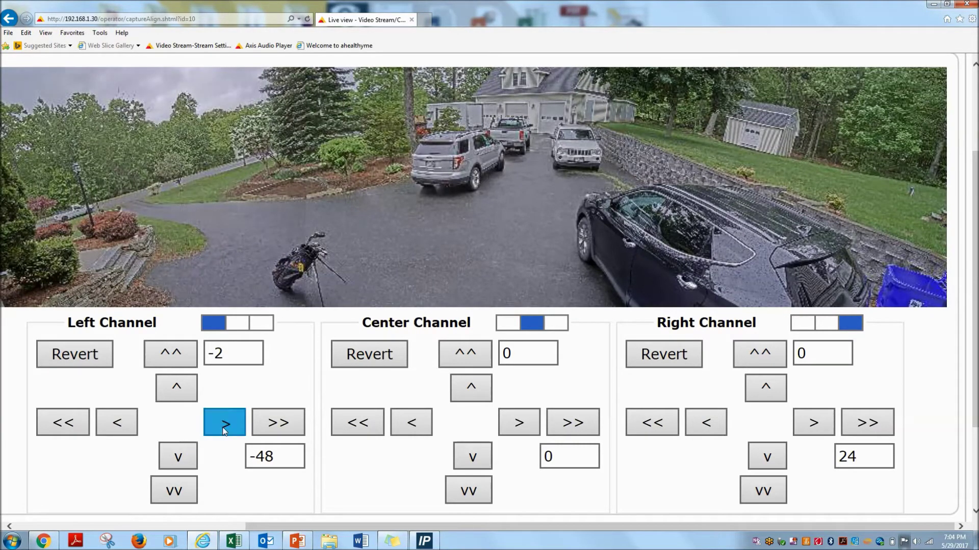
pyautogui.click(224, 430)
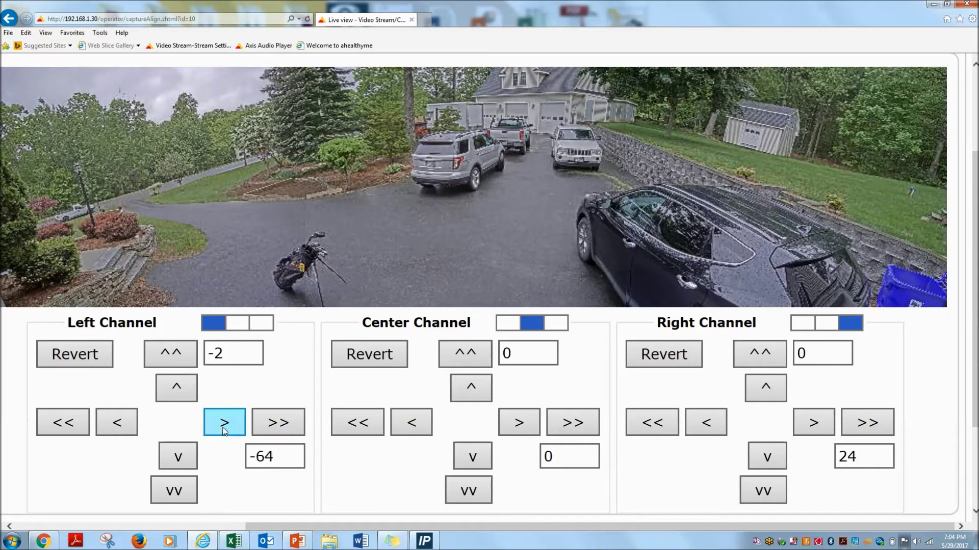
# - Zoom in on the seams, settle the left channel offset at -48, then restore page zoom
pyautogui.hotkey('ctrl', '+')
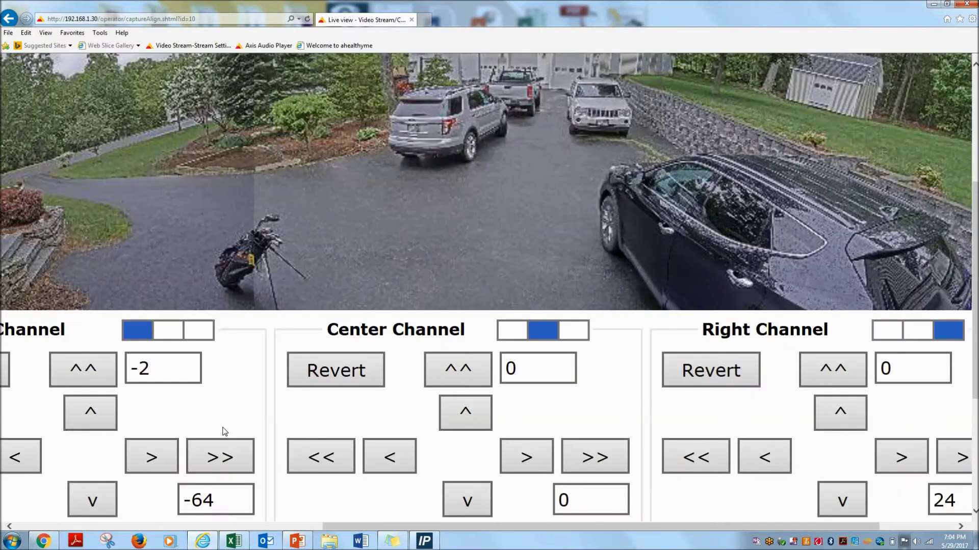
pyautogui.moveTo(498, 527); pyautogui.dragTo(420, 528)
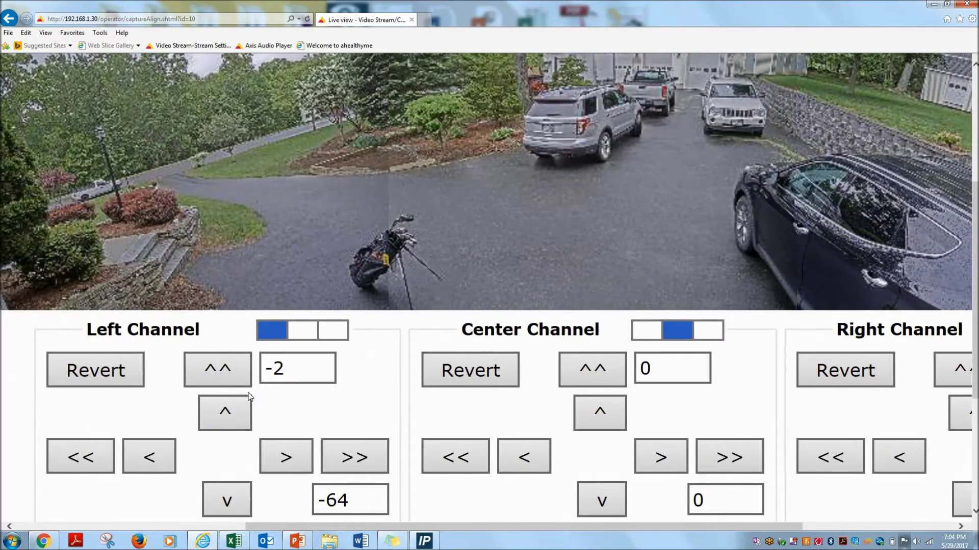
pyautogui.click(150, 459)
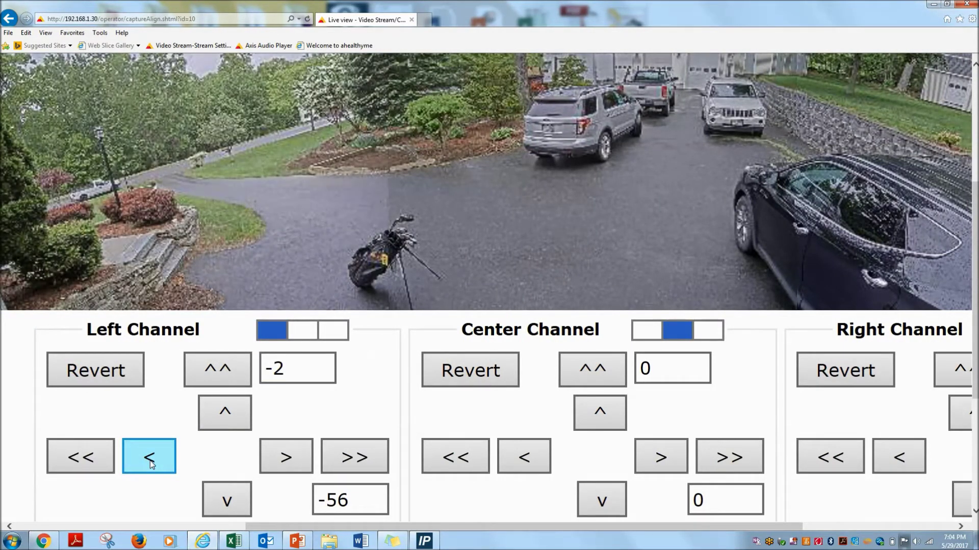
pyautogui.click(150, 461)
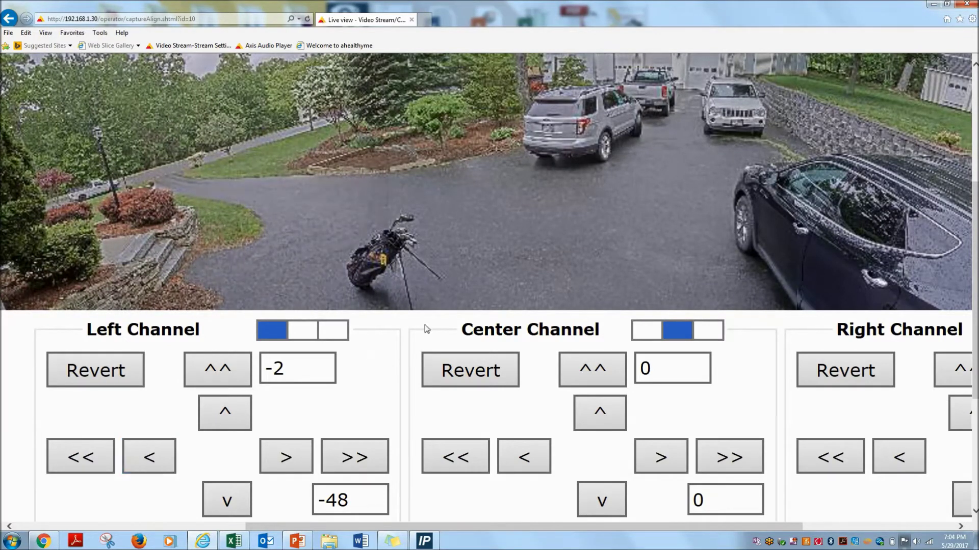
pyautogui.scroll(-5, 489, 285)
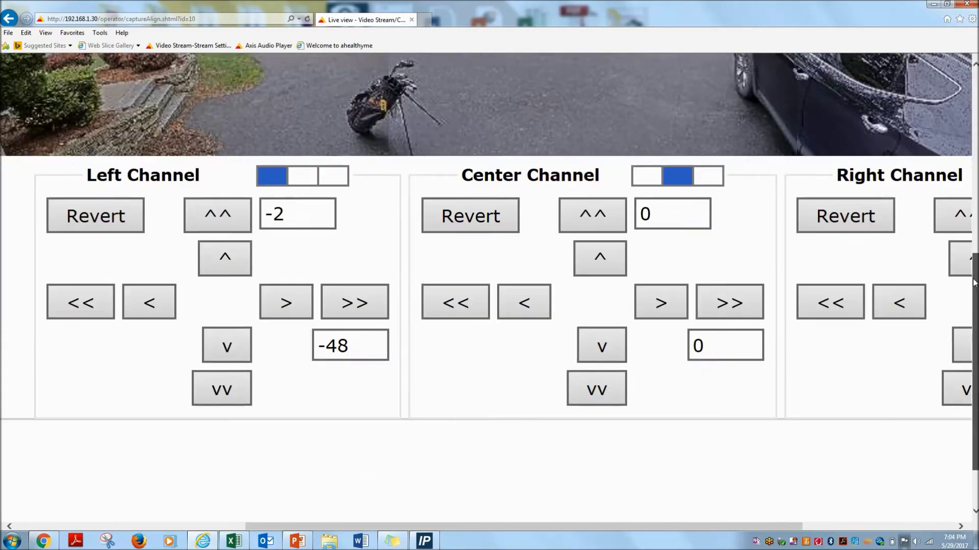
pyautogui.hotkey('ctrl', '-')
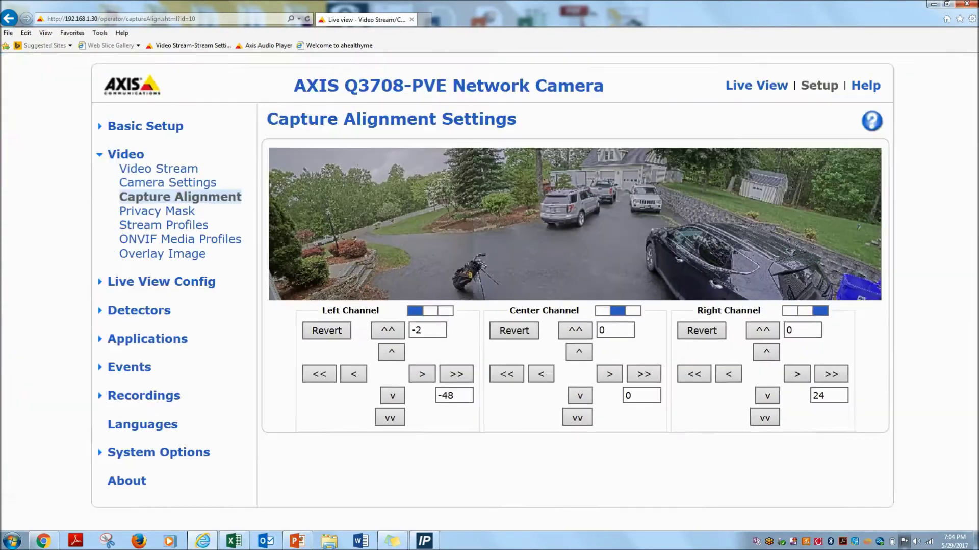
pyautogui.hotkey('ctrl', '-')
pyautogui.hotkey('ctrl', '+')
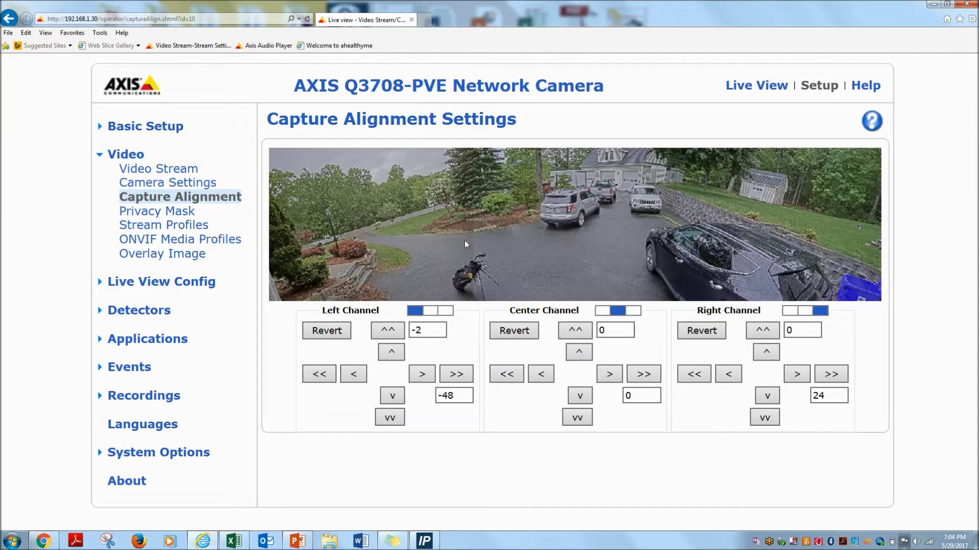
# - Open Video > Camera Settings and review the exposure and Day/Night options
pyautogui.click(181, 185)
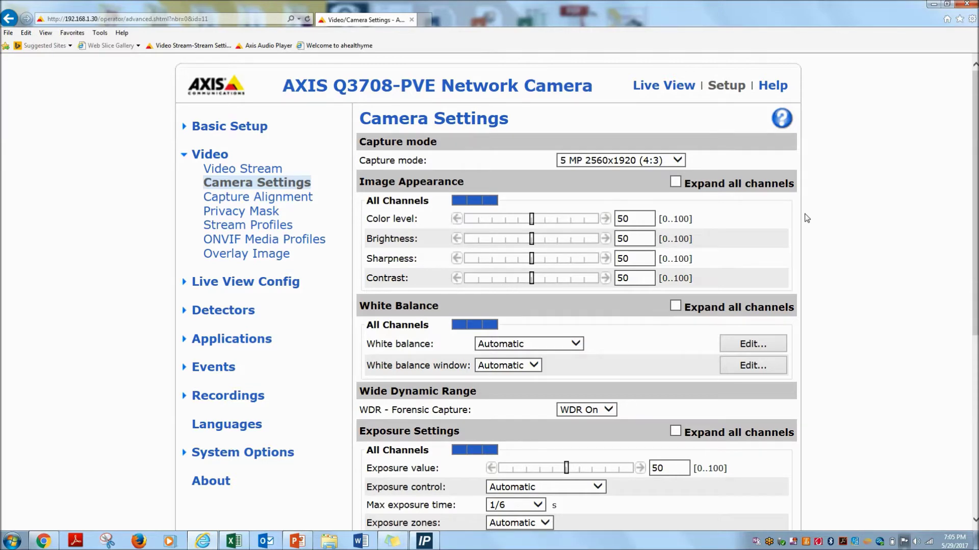
pyautogui.scroll(-2, 808, 218)
pyautogui.scroll(-2, 753, 257)
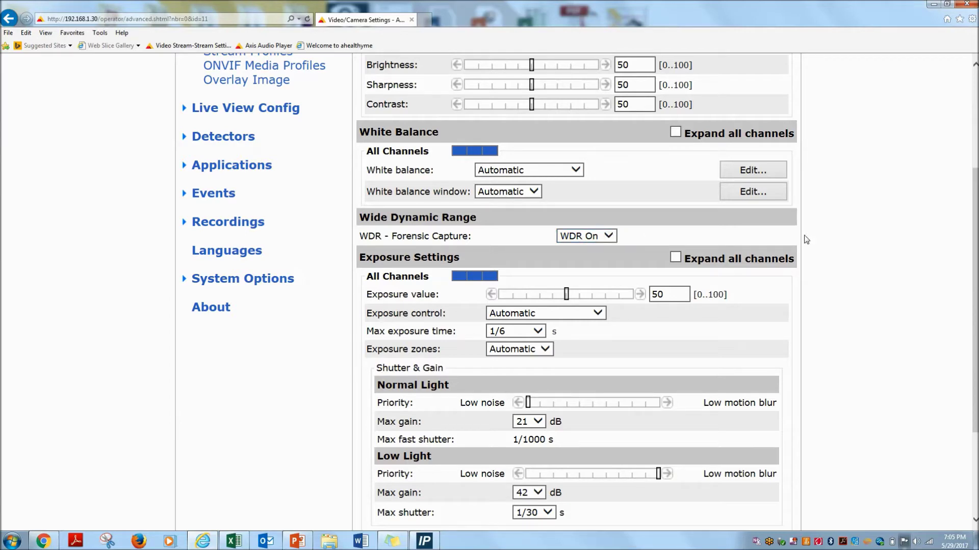
pyautogui.scroll(-3, 974, 200)
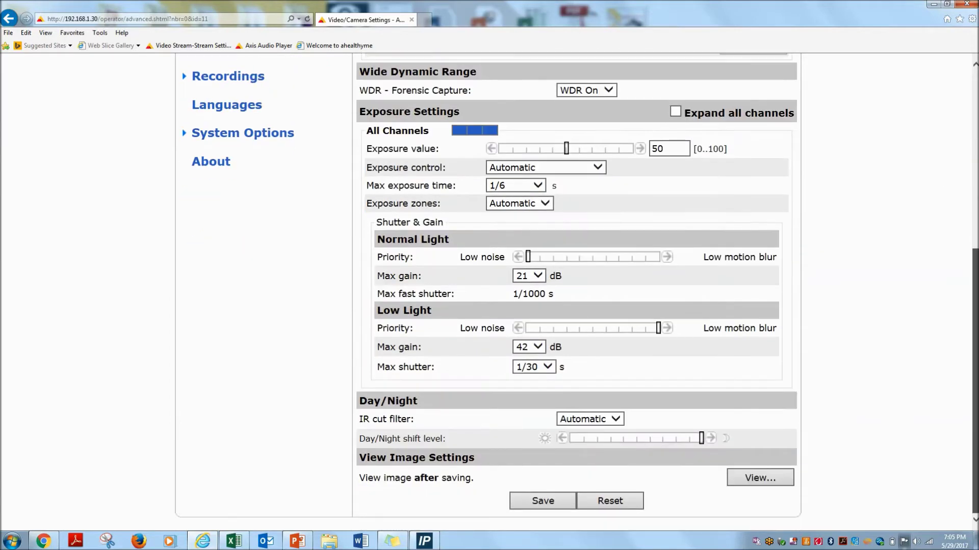
pyautogui.scroll(5, 576, 292)
pyautogui.scroll(1, 576, 293)
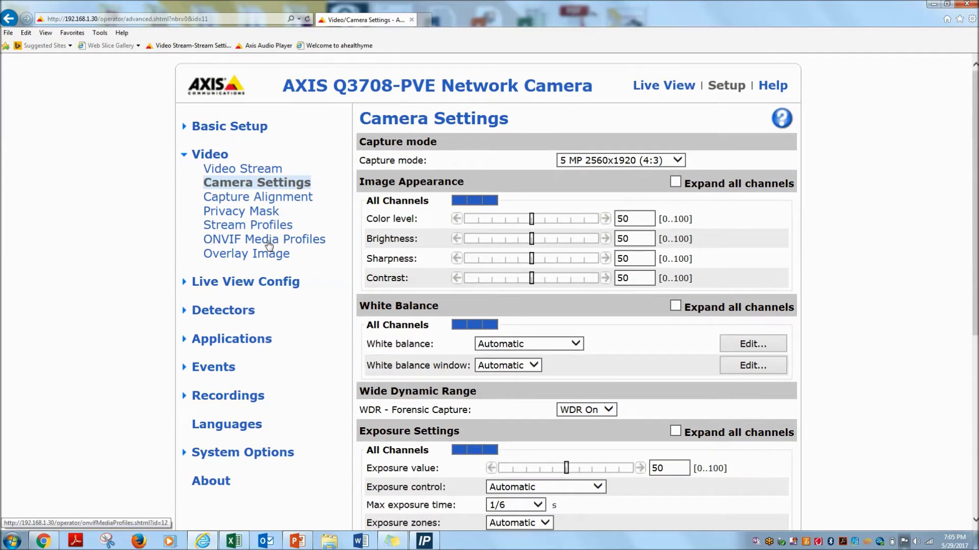
# - In Basic Setup > Video Stream, set Zipstream to Medium with Dynamic GOP and save
pyautogui.click(246, 128)
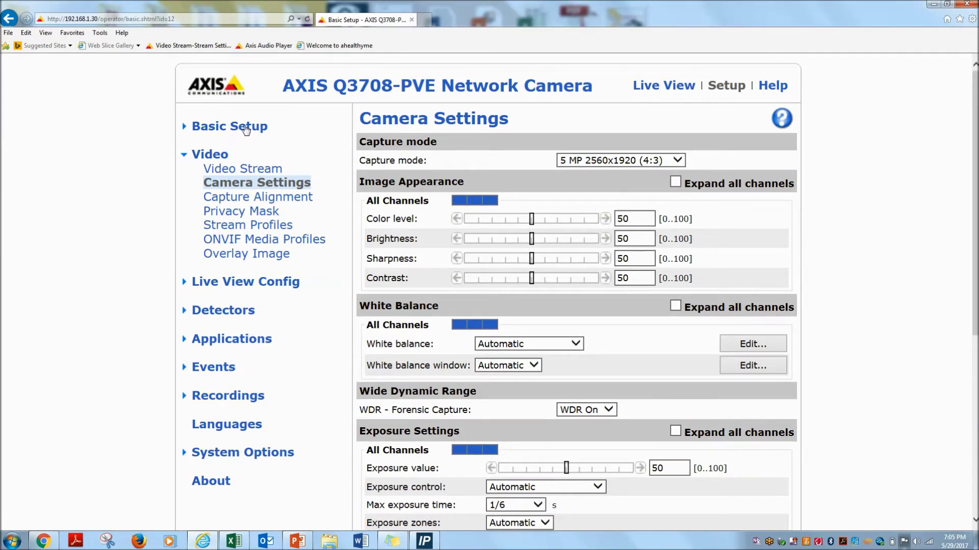
pyautogui.click(249, 203)
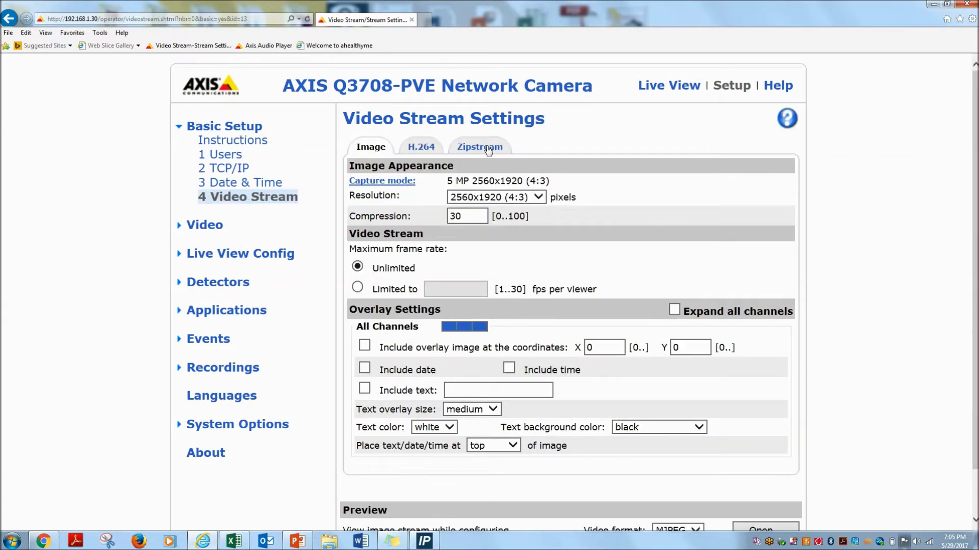
pyautogui.click(486, 149)
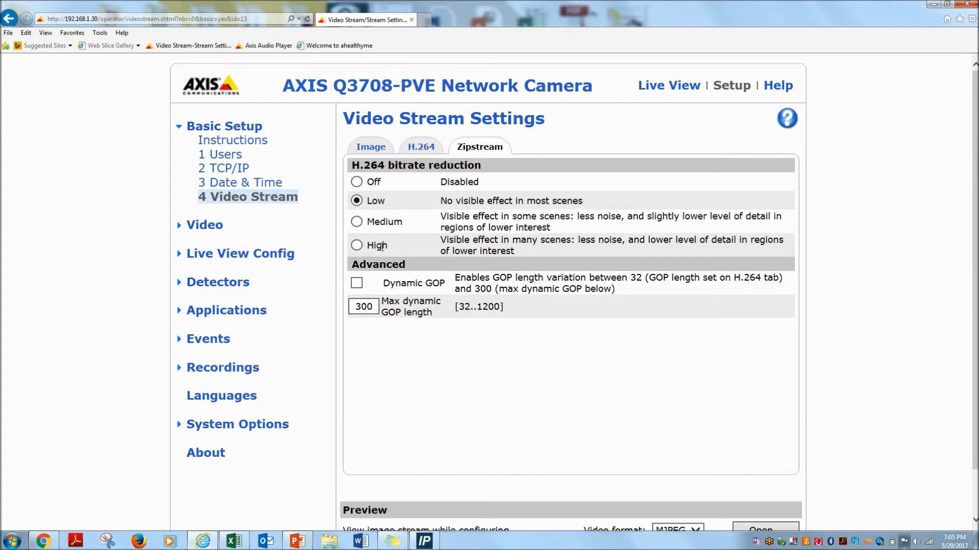
pyautogui.click(357, 224)
pyautogui.click(357, 283)
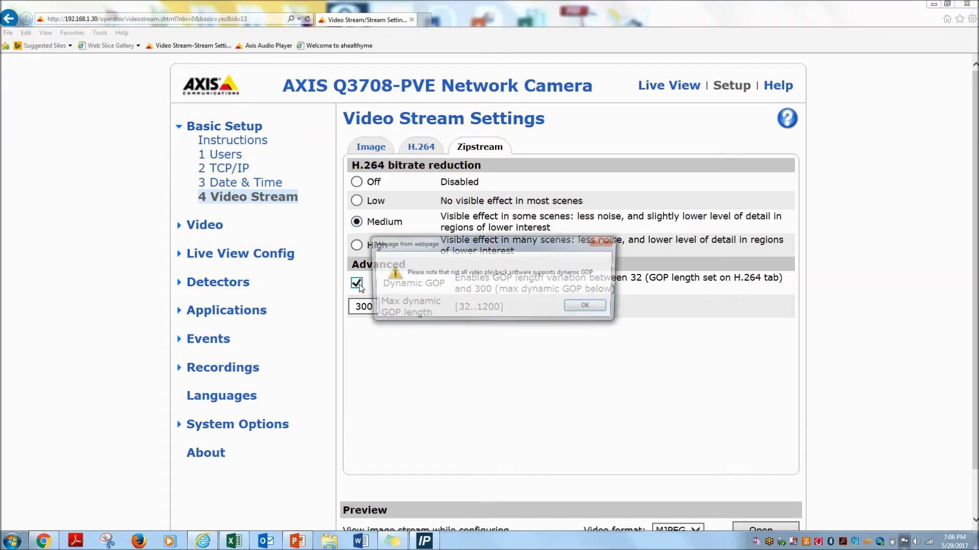
pyautogui.click(578, 308)
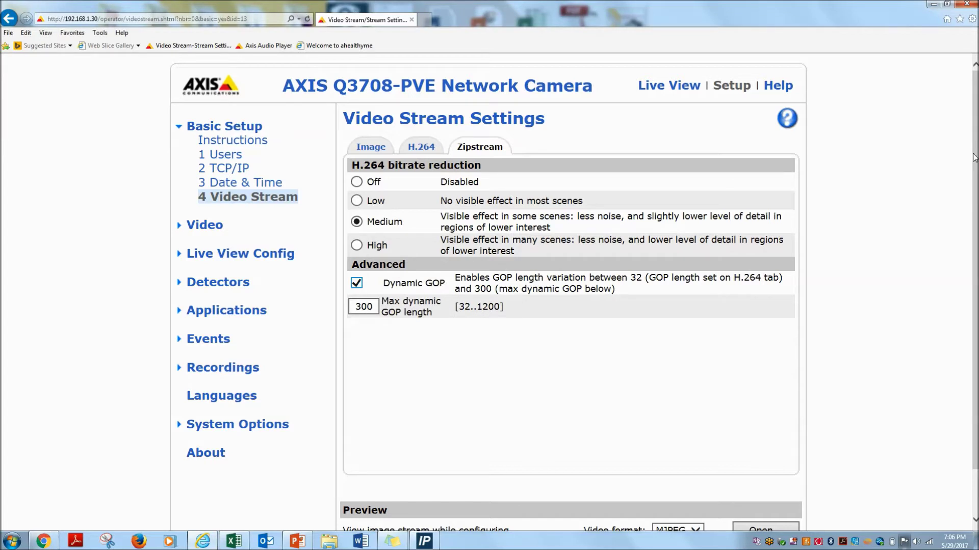
pyautogui.moveTo(974, 157); pyautogui.dragTo(973, 200)
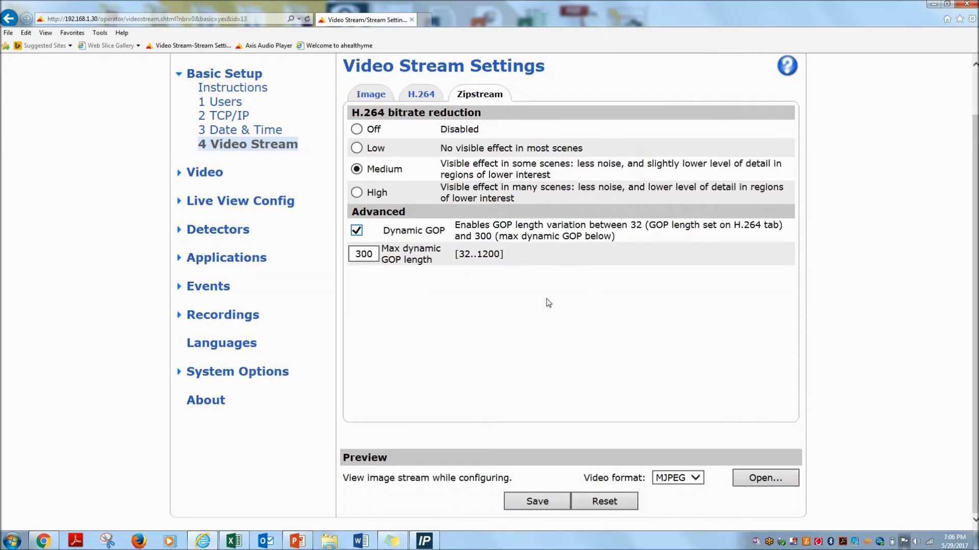
pyautogui.click(543, 501)
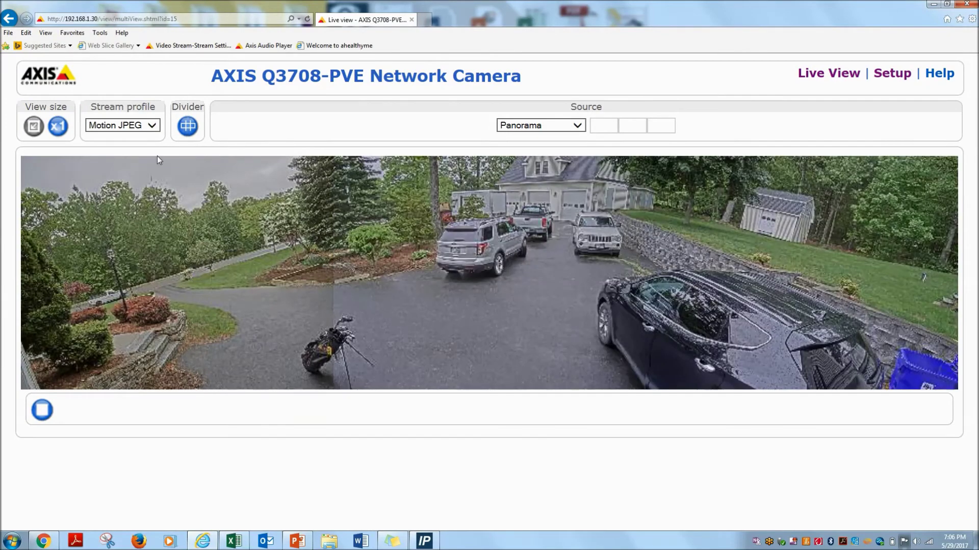
# - Switch the live view stream profile to H.264 and the source to Panorama
pyautogui.click(153, 125)
pyautogui.click(145, 135)
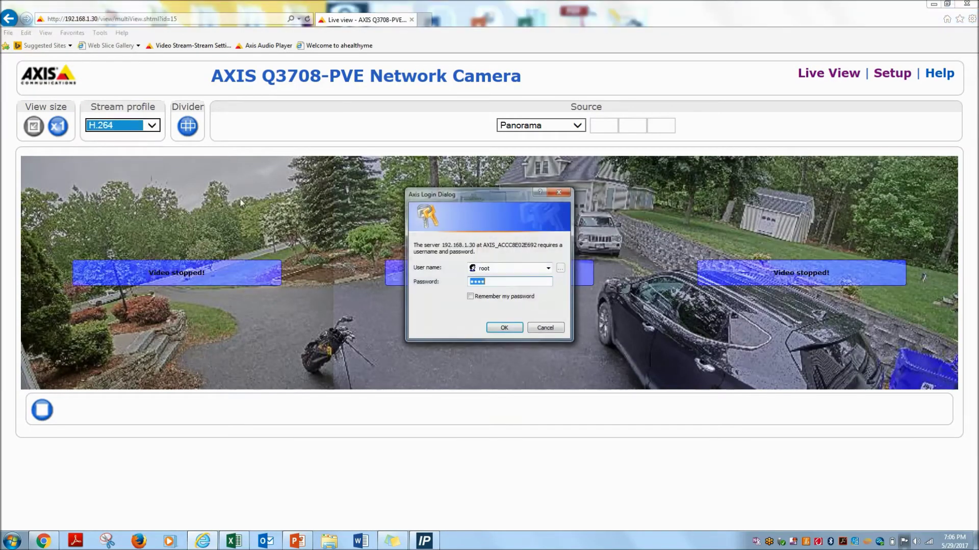
pyautogui.click(499, 326)
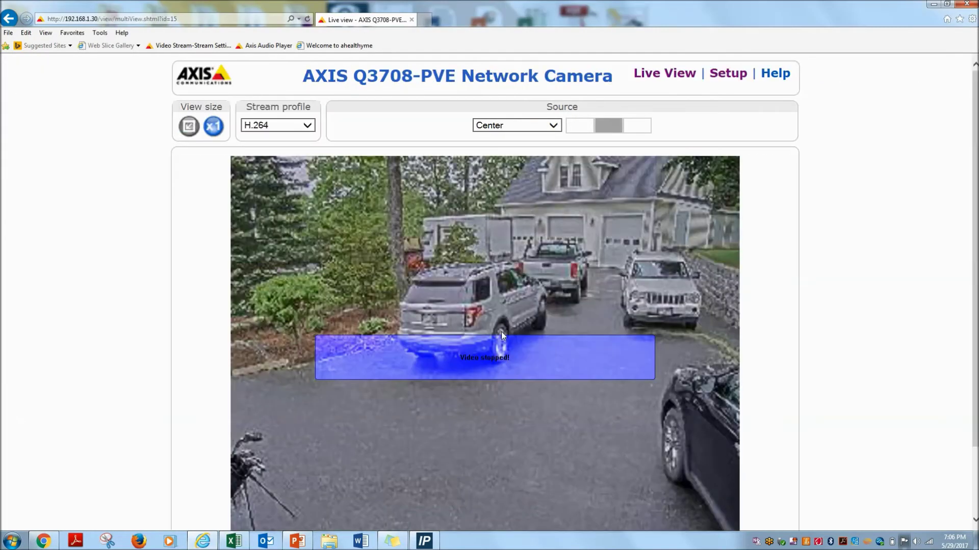
pyautogui.click(551, 126)
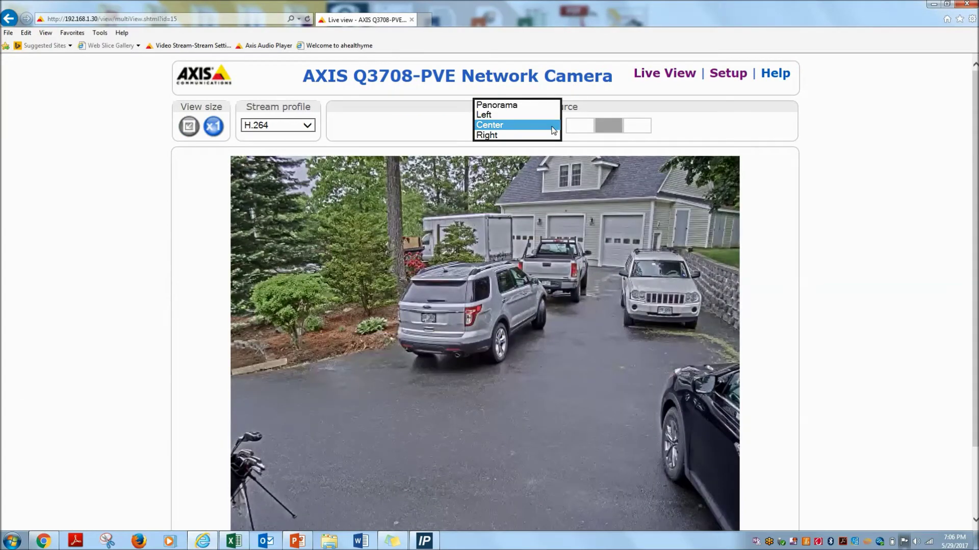
pyautogui.click(549, 106)
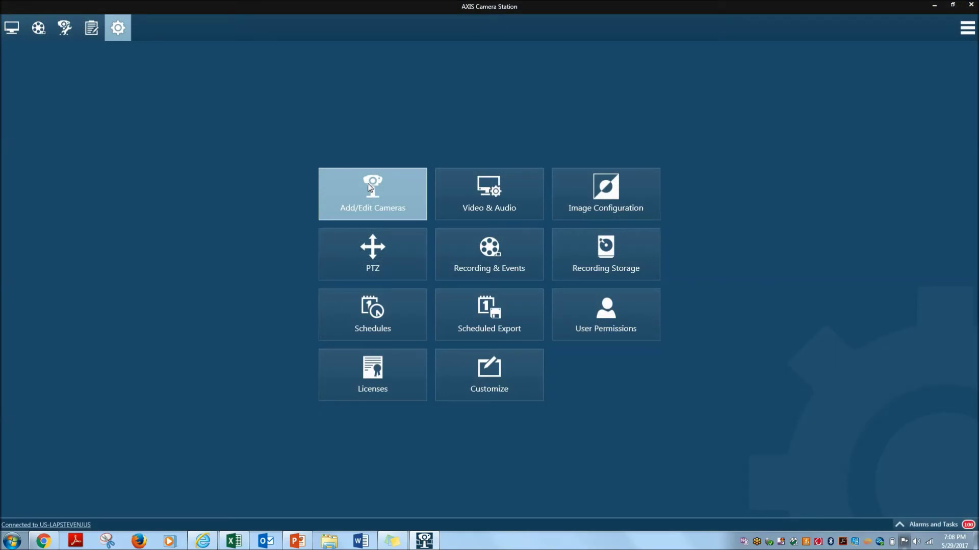
# - Add and install the three Q3708-PVE channels with motion recording, then close the camera list
pyautogui.click(370, 187)
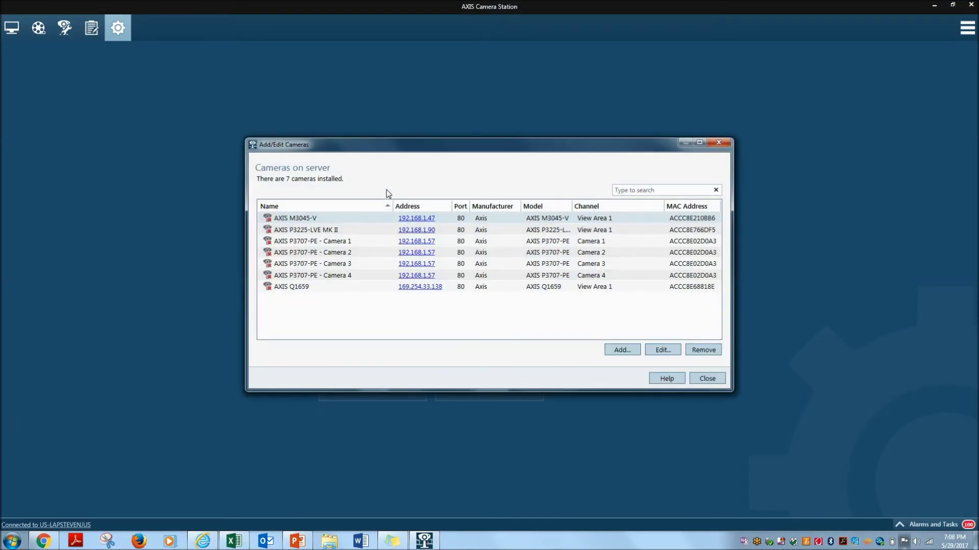
pyautogui.click(622, 352)
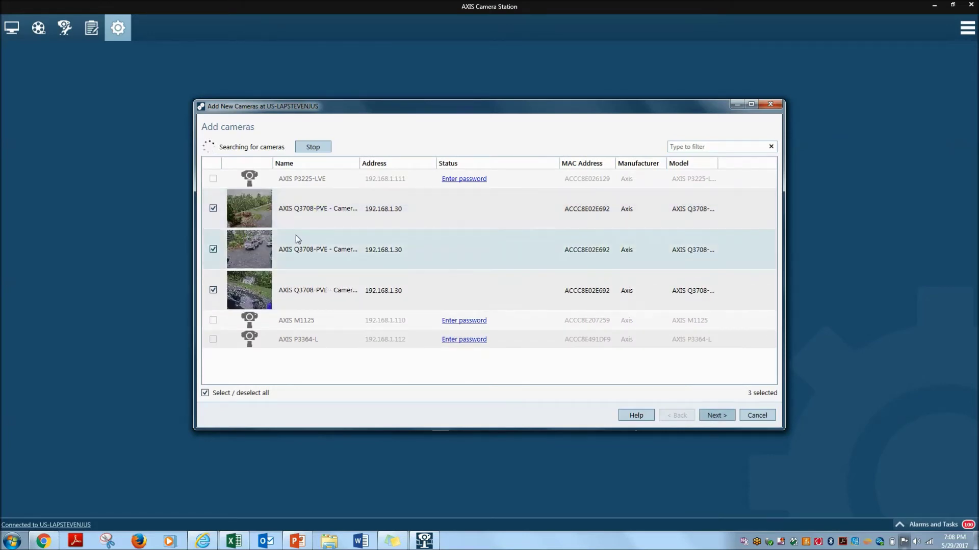
pyautogui.click(282, 249)
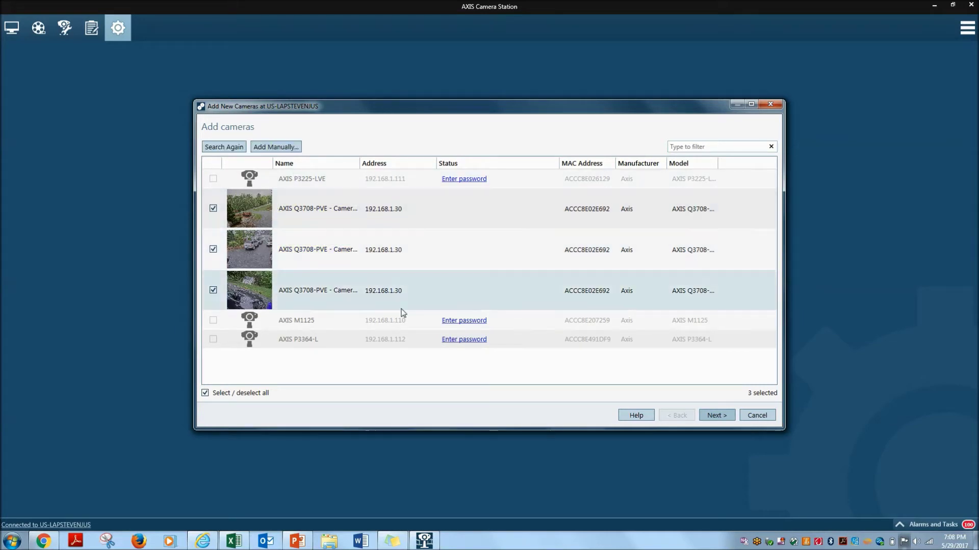
pyautogui.click(715, 415)
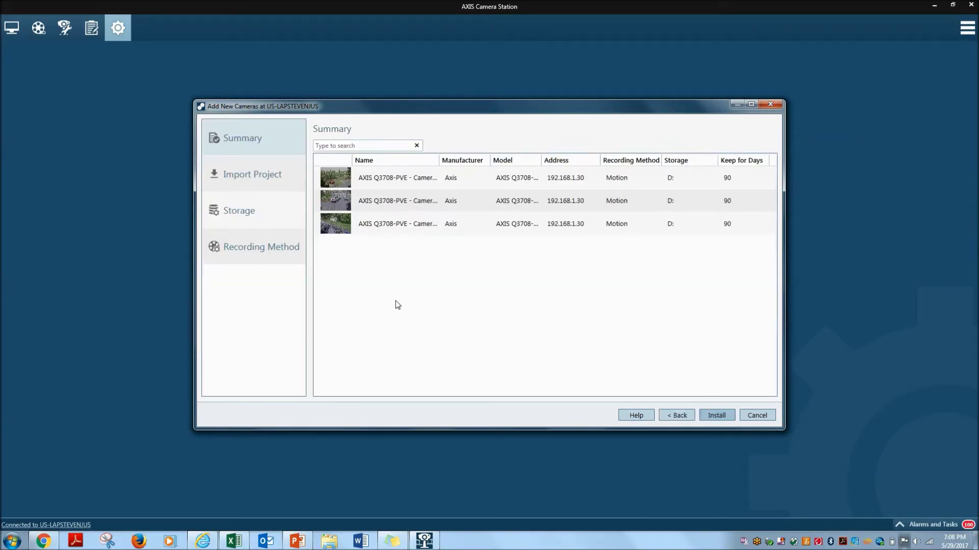
pyautogui.click(262, 260)
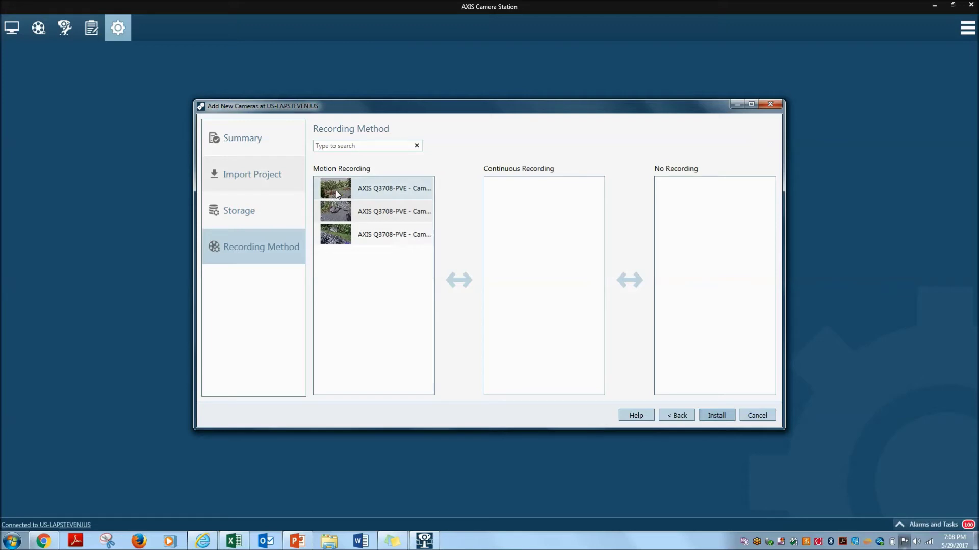
pyautogui.click(719, 416)
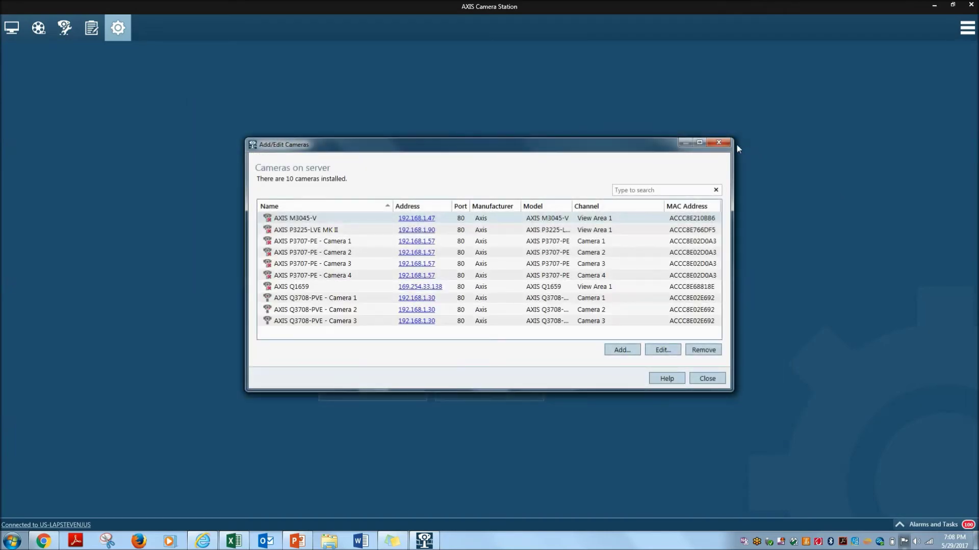
pyautogui.click(718, 143)
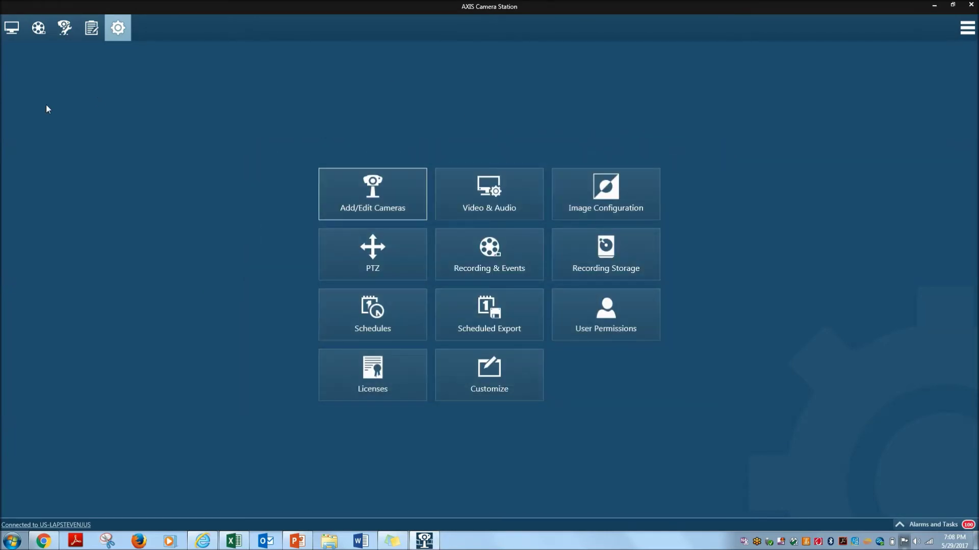
# - Change the View split view to the three-column Corridor layout in Live View
pyautogui.click(12, 28)
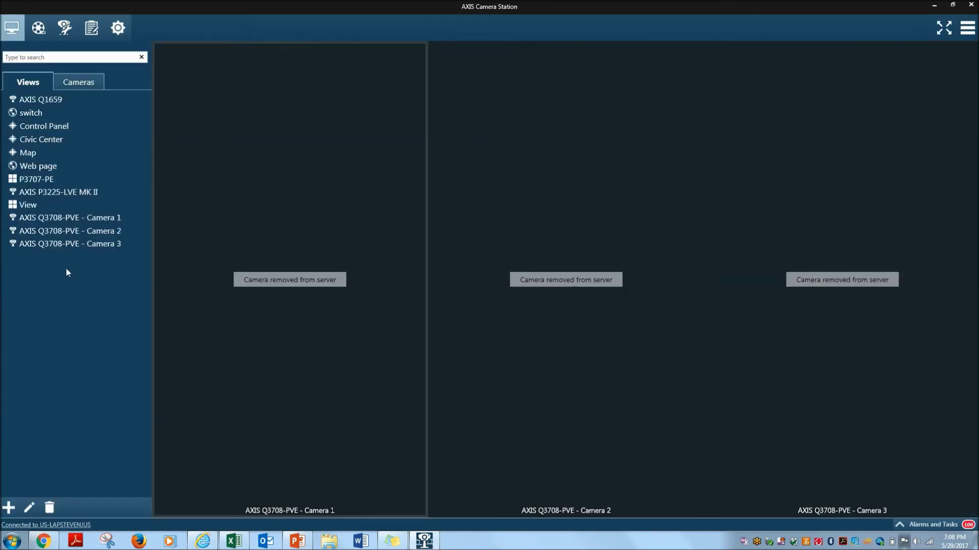
pyautogui.click(70, 207)
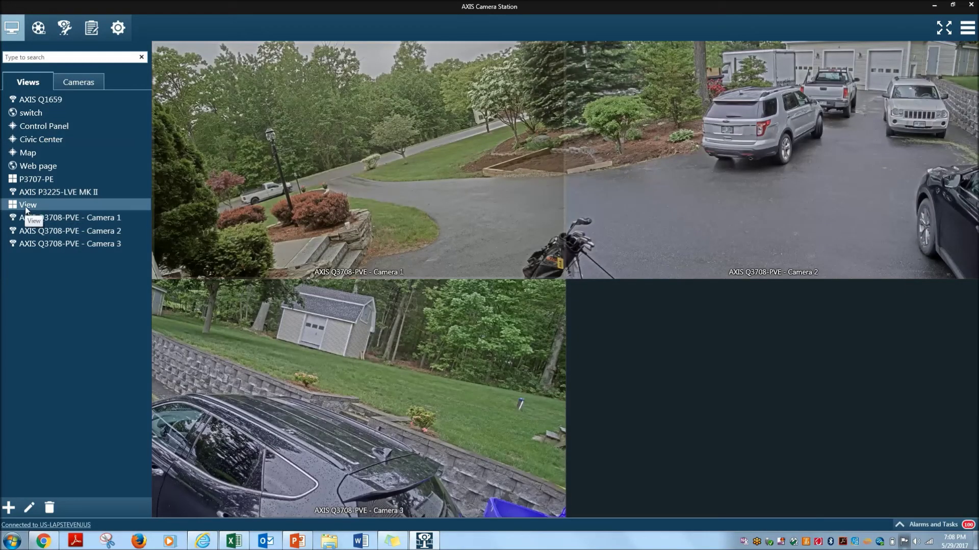
pyautogui.rightClick(26, 206)
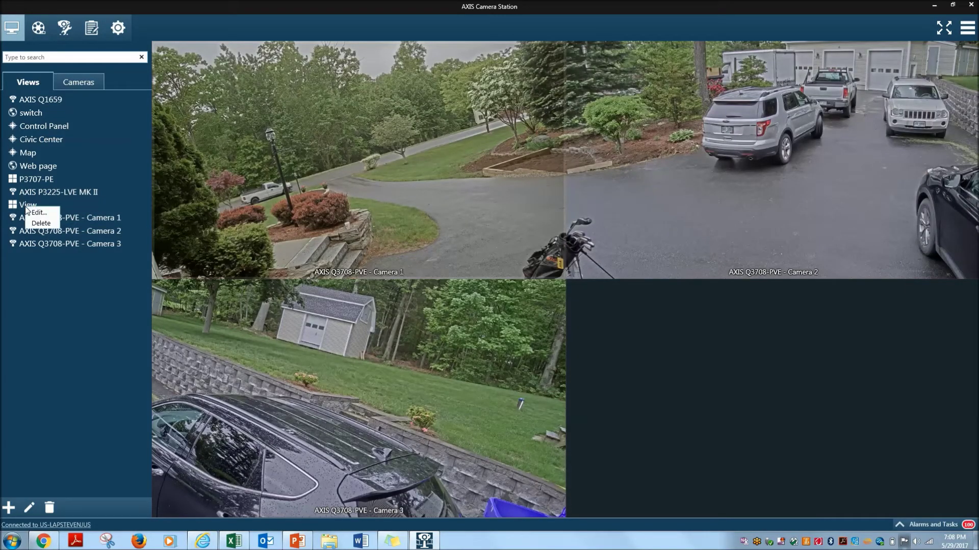
pyautogui.click(38, 213)
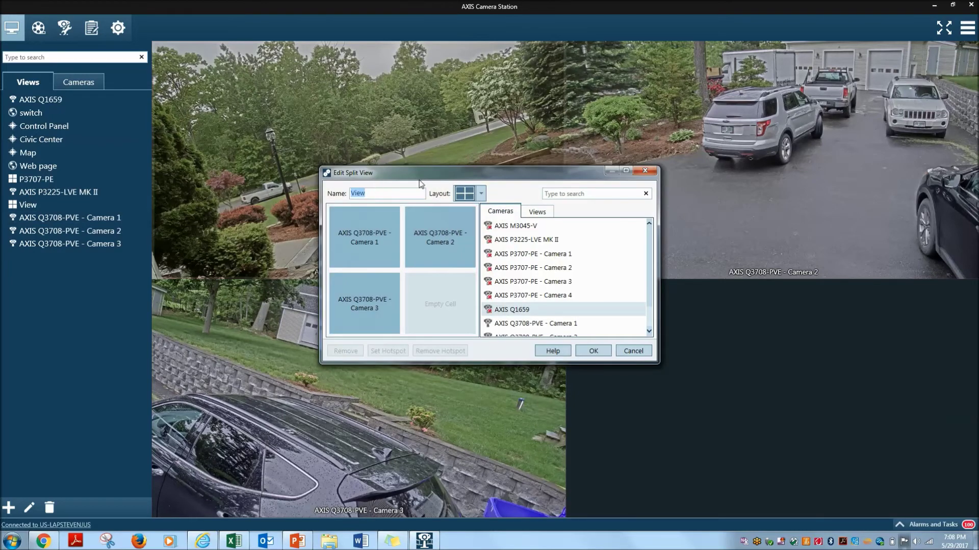
pyautogui.click(481, 193)
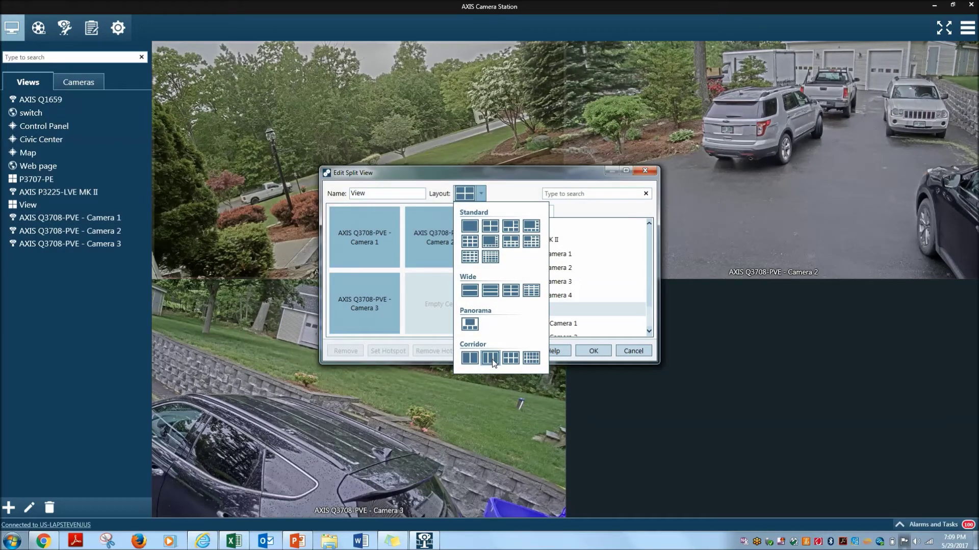
pyautogui.click(490, 358)
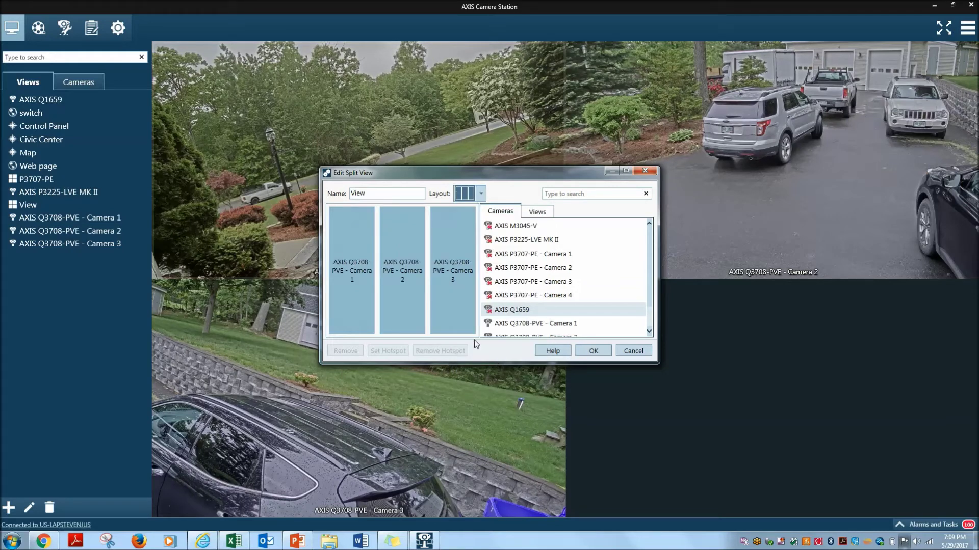
pyautogui.click(592, 351)
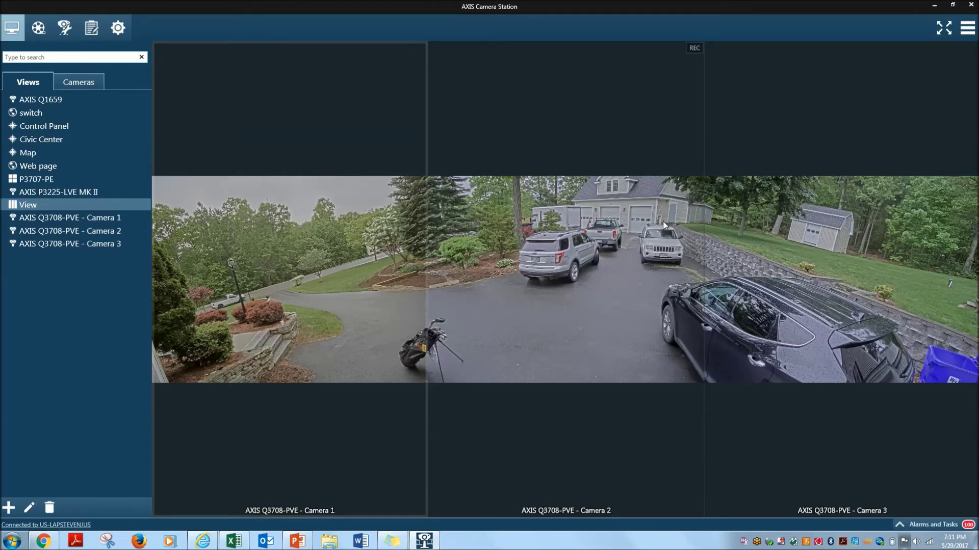
# - Preview the new layout in full screen, exit it, and go to Configuration
pyautogui.click(941, 29)
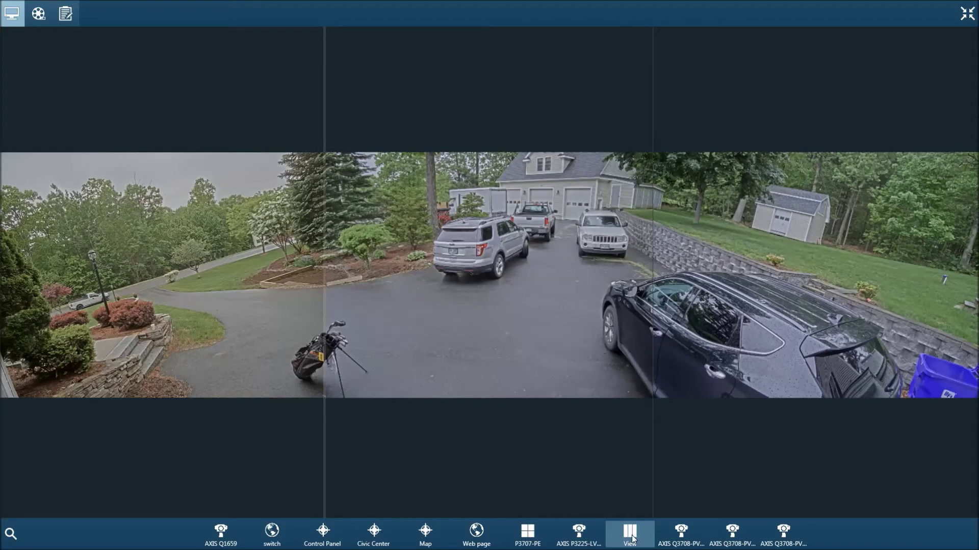
pyautogui.click(966, 10)
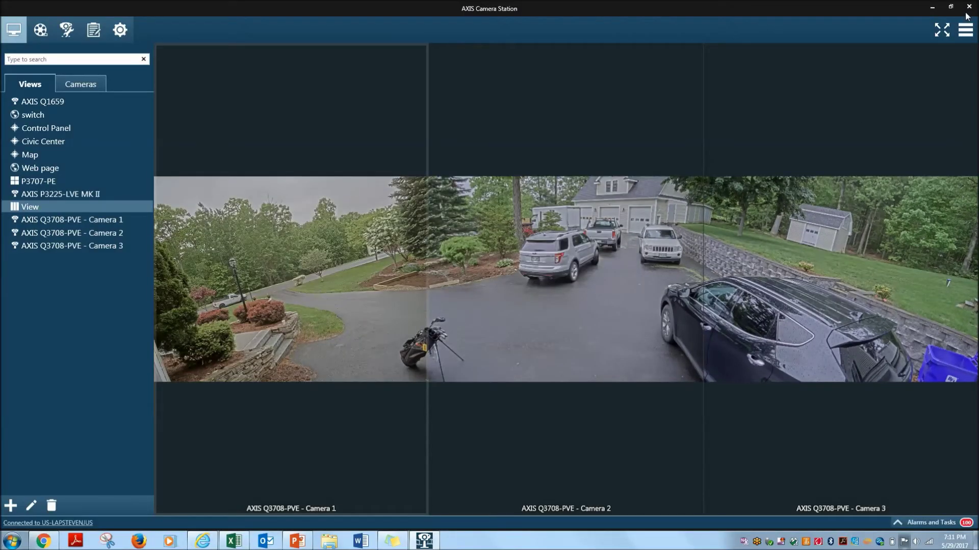
pyautogui.click(121, 32)
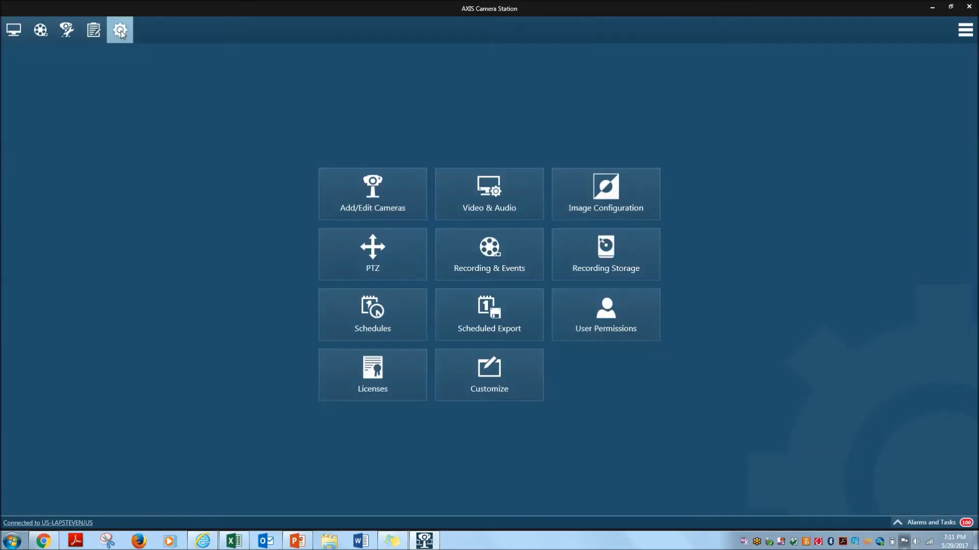
# - In Video & Audio, select all three Q3708-PVE cameras and edit their video settings together
pyautogui.click(491, 197)
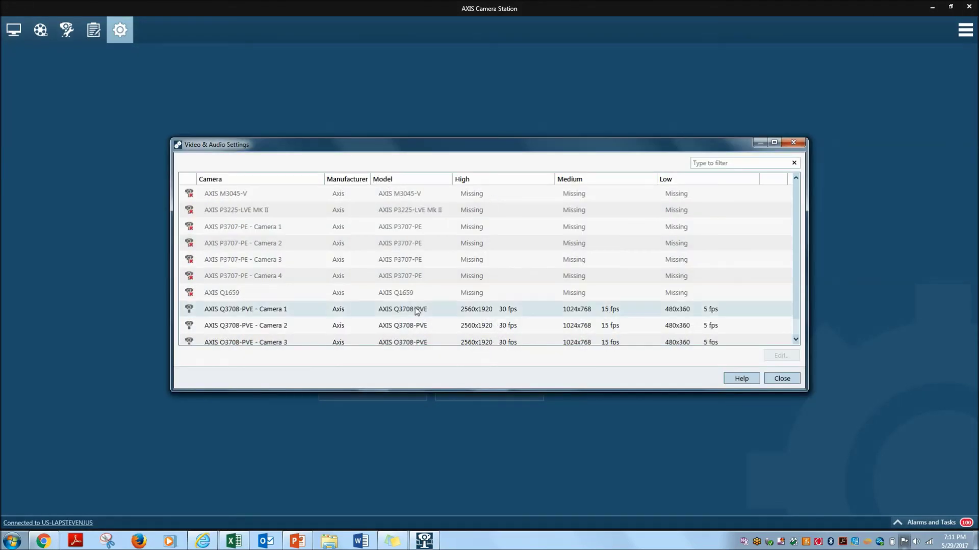
pyautogui.click(411, 311)
pyautogui.hotkey('ctrl', 'a')
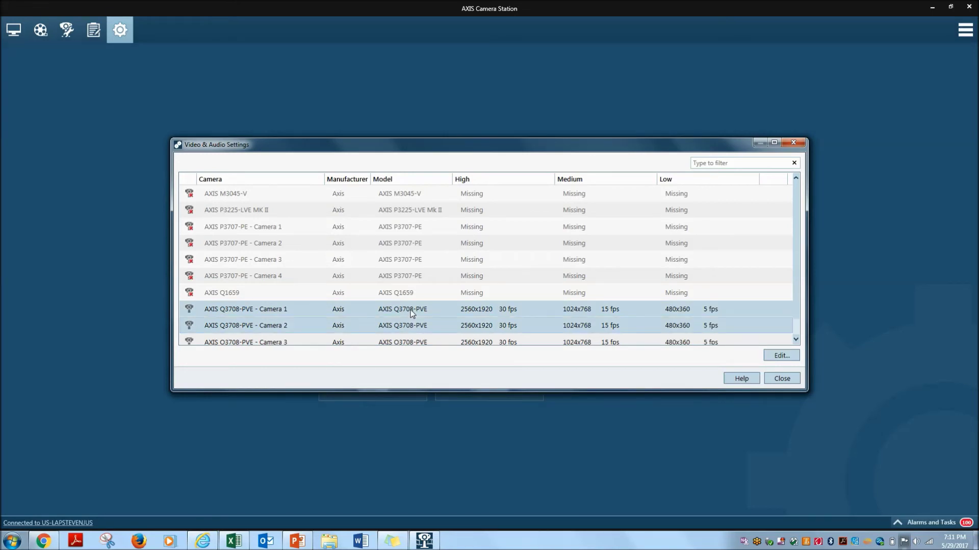
pyautogui.scroll(-1, 411, 310)
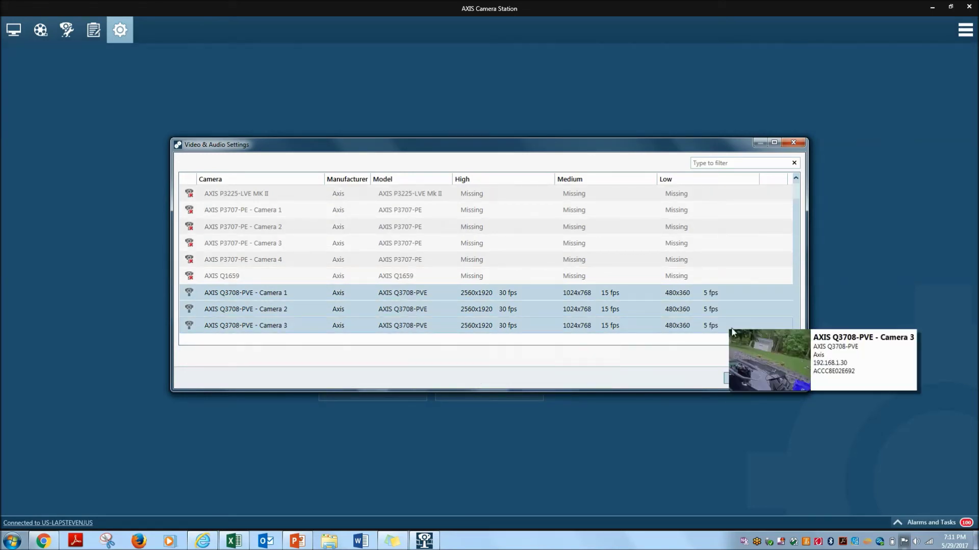
pyautogui.click(779, 357)
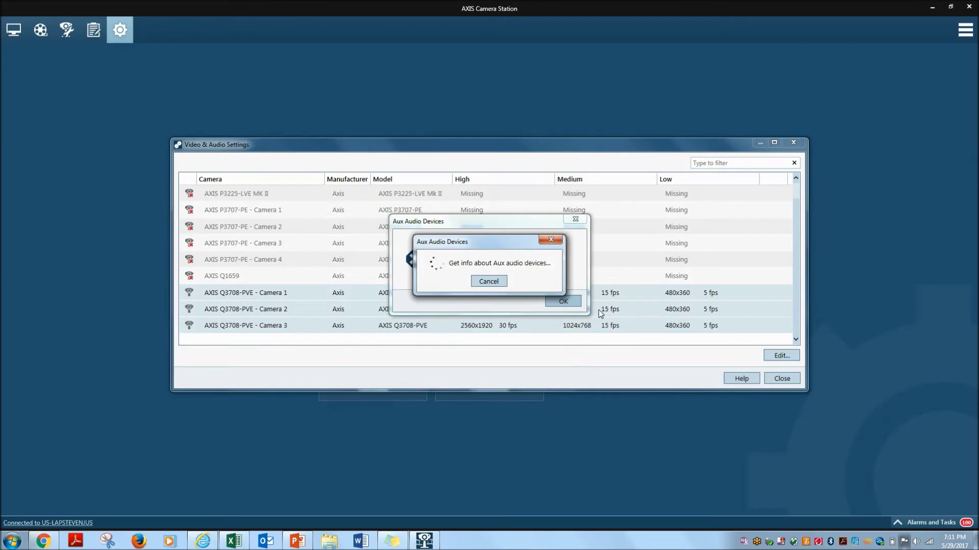
pyautogui.click(562, 301)
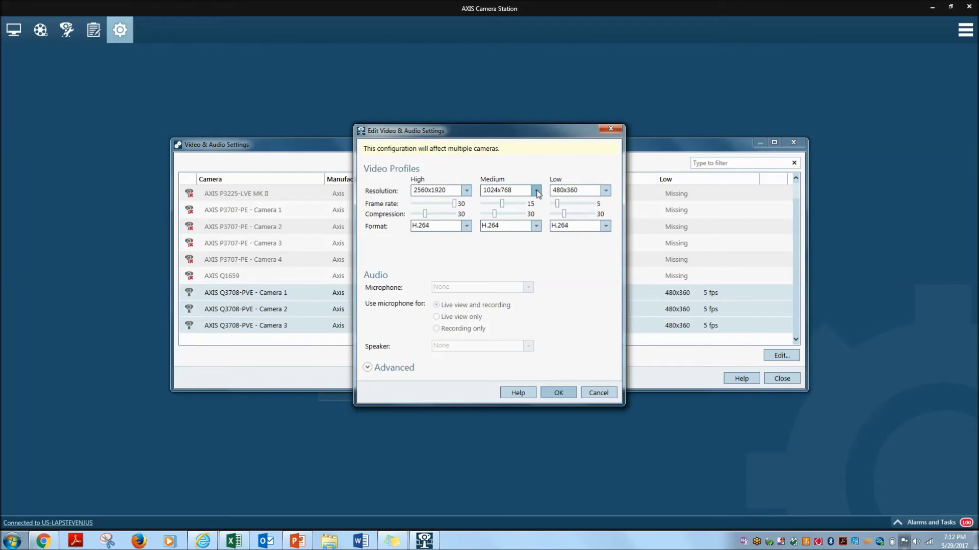
# - Set both Medium and Low resolution to 2560x1920 and apply the change
pyautogui.click(537, 190)
pyautogui.click(523, 202)
pyautogui.click(605, 191)
pyautogui.click(587, 203)
pyautogui.click(565, 393)
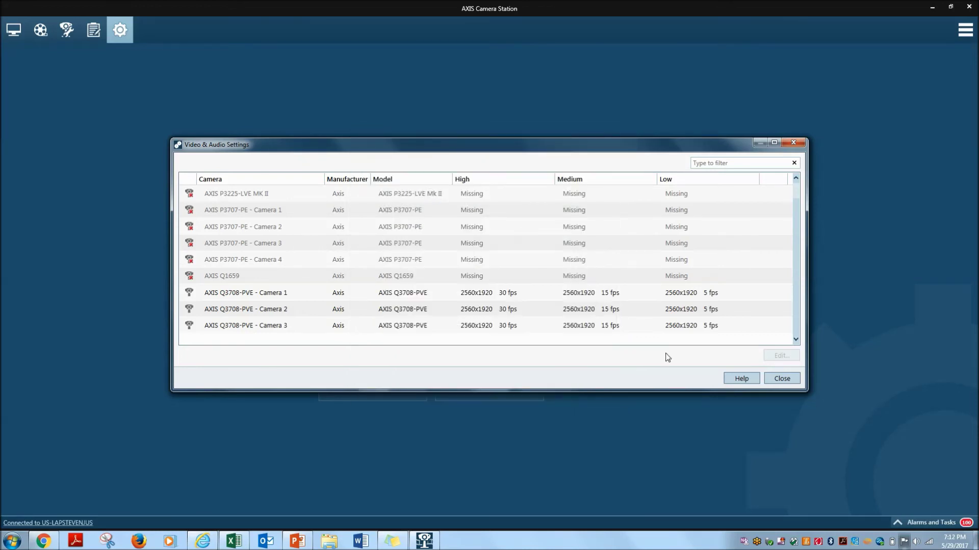
pyautogui.click(782, 379)
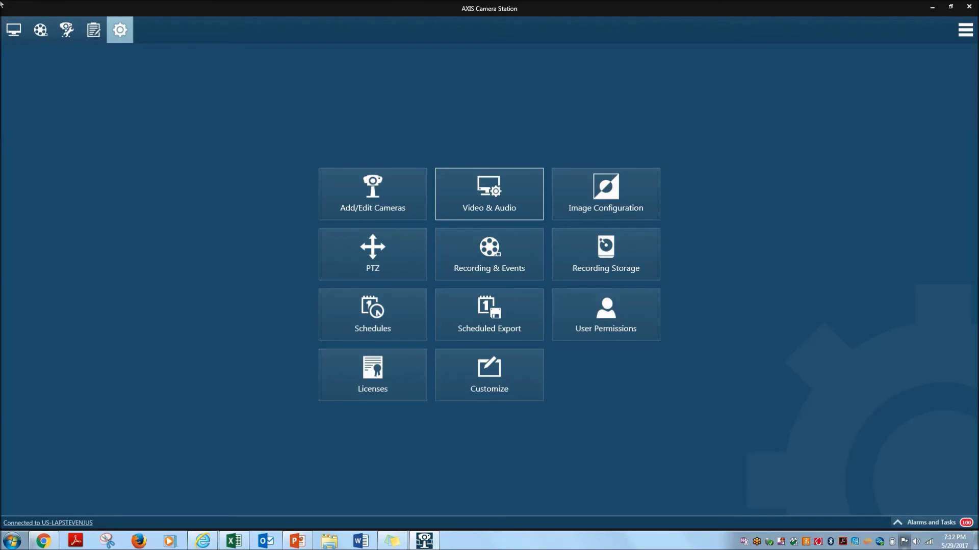
# - Enlarge Camera 2 on its own, digitally zoom in and out, then return to View
pyautogui.click(14, 30)
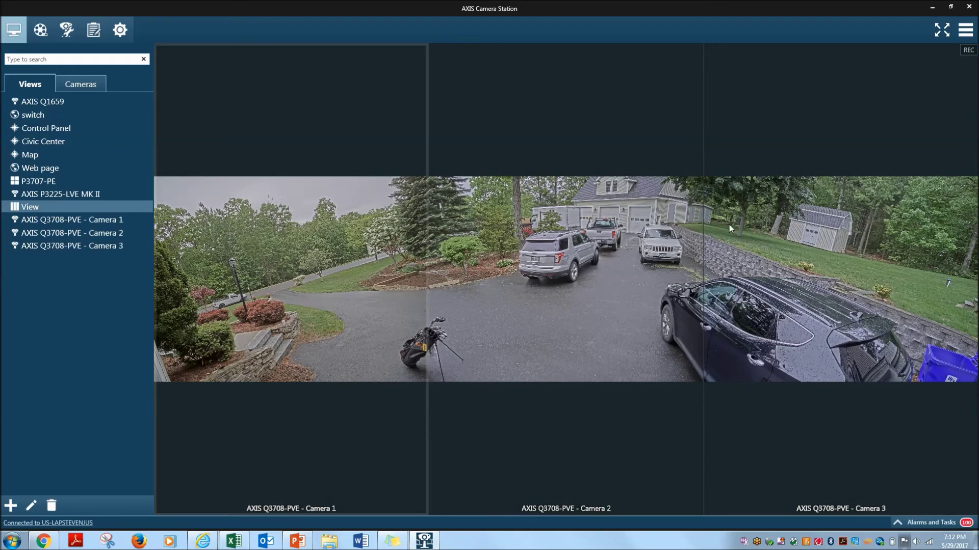
pyautogui.doubleClick(561, 247)
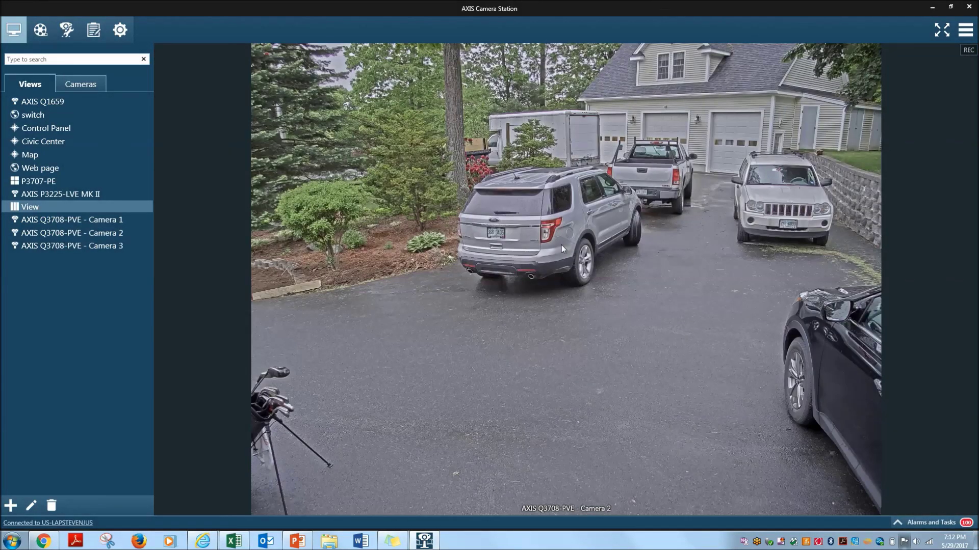
pyautogui.scroll(6, 561, 248)
pyautogui.scroll(6, 562, 248)
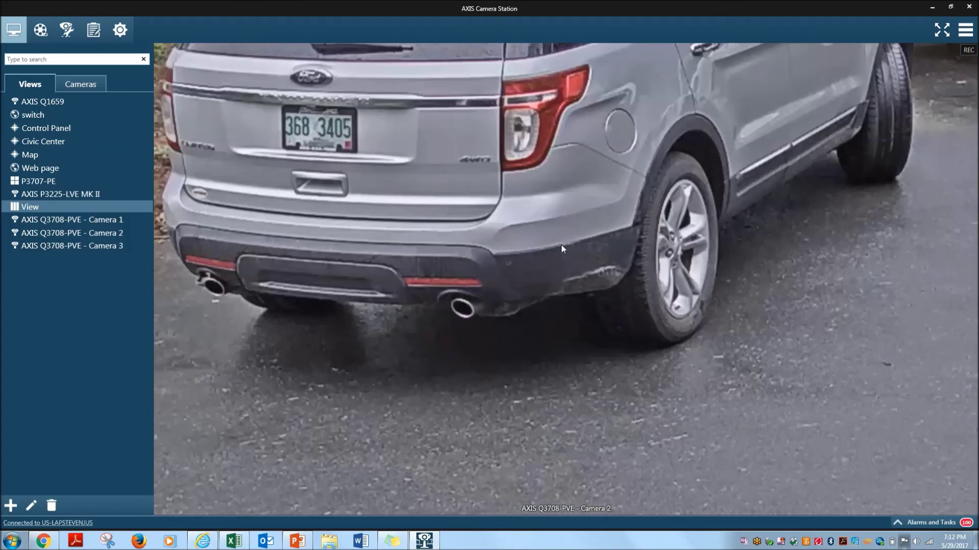
pyautogui.scroll(-10, 561, 248)
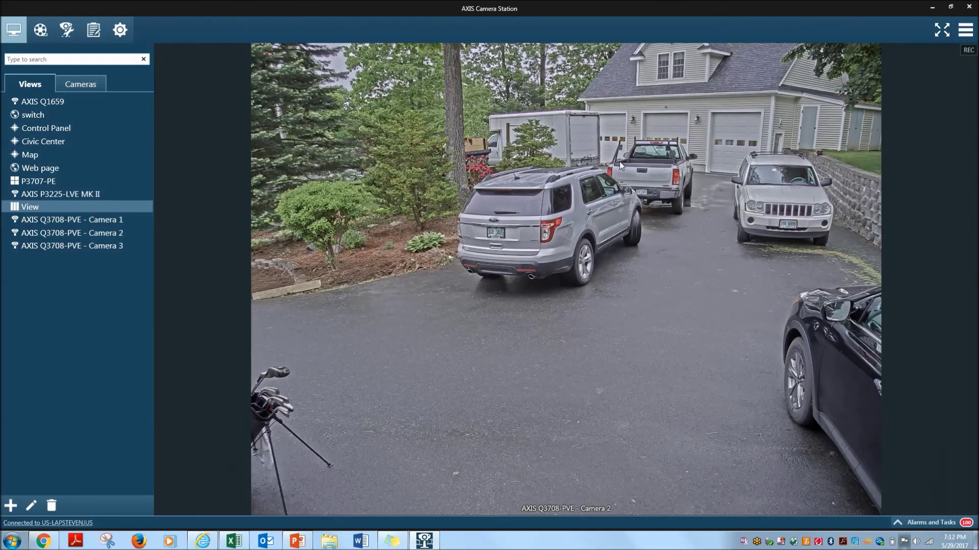
pyautogui.click(32, 208)
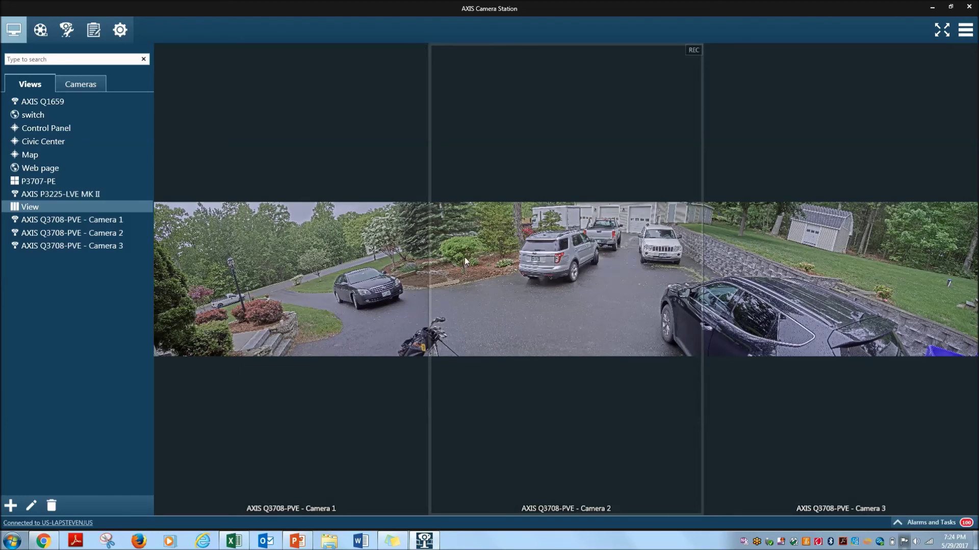
# - Enlarge Camera 2, go back to the three-camera panorama, and show it full screen
pyautogui.doubleClick(569, 248)
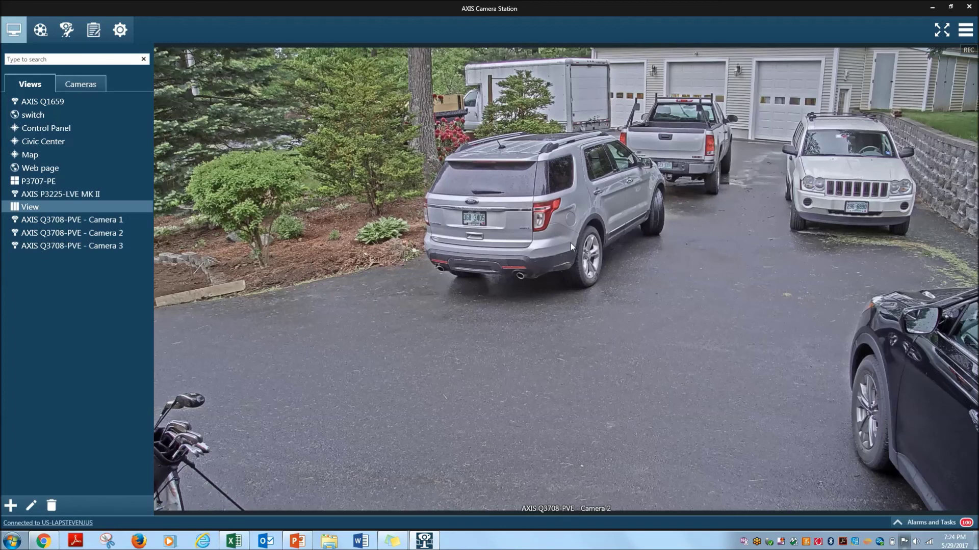
pyautogui.rightClick(571, 243)
pyautogui.click(591, 249)
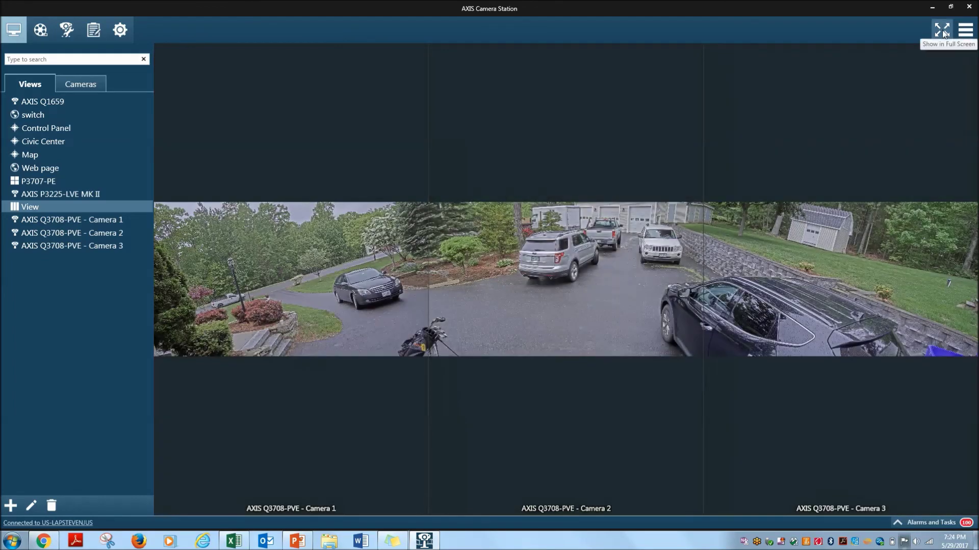
pyautogui.click(942, 30)
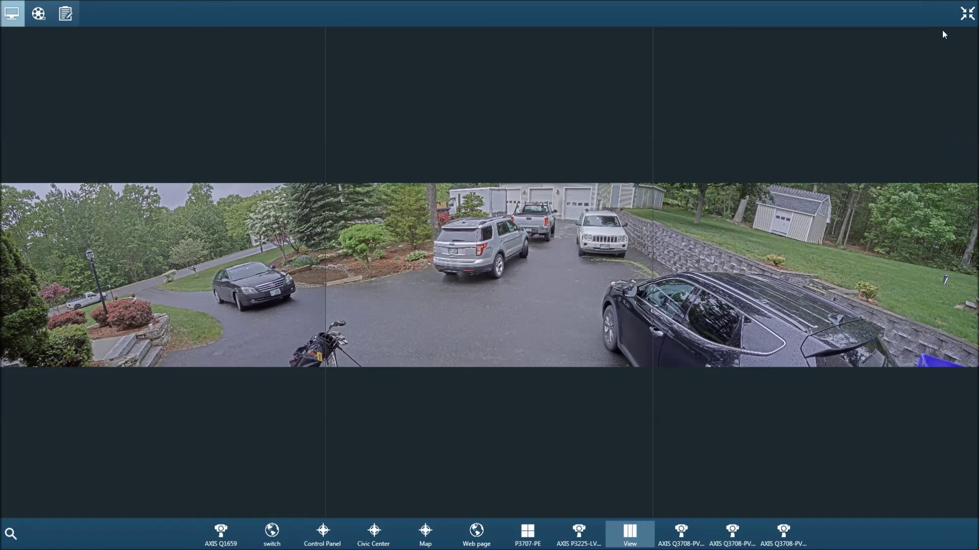